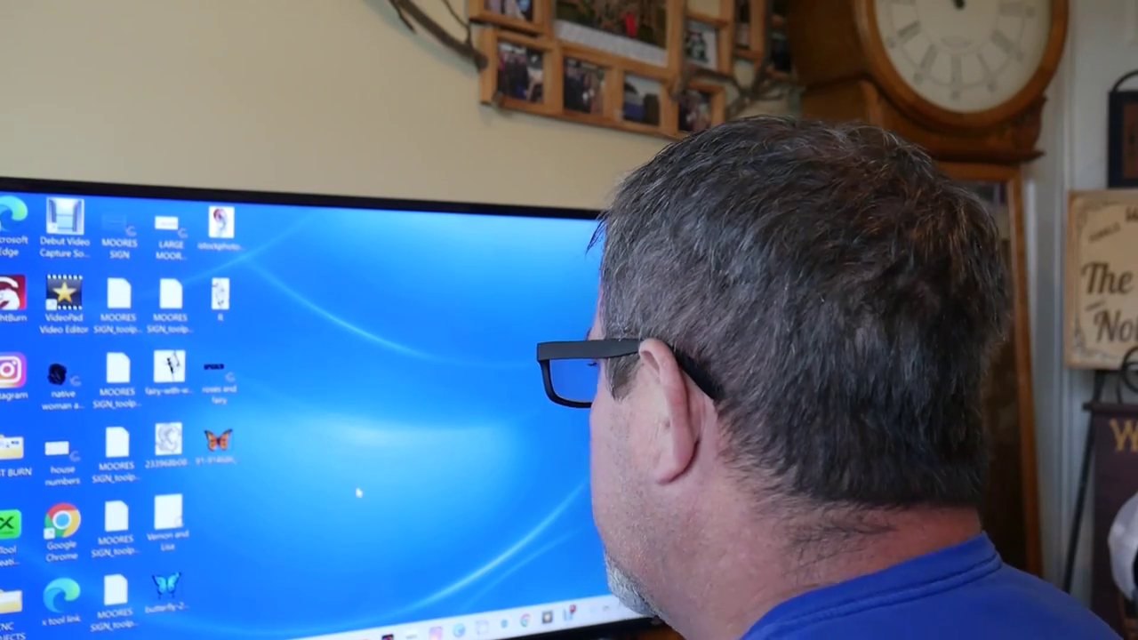
left_click(224, 445)
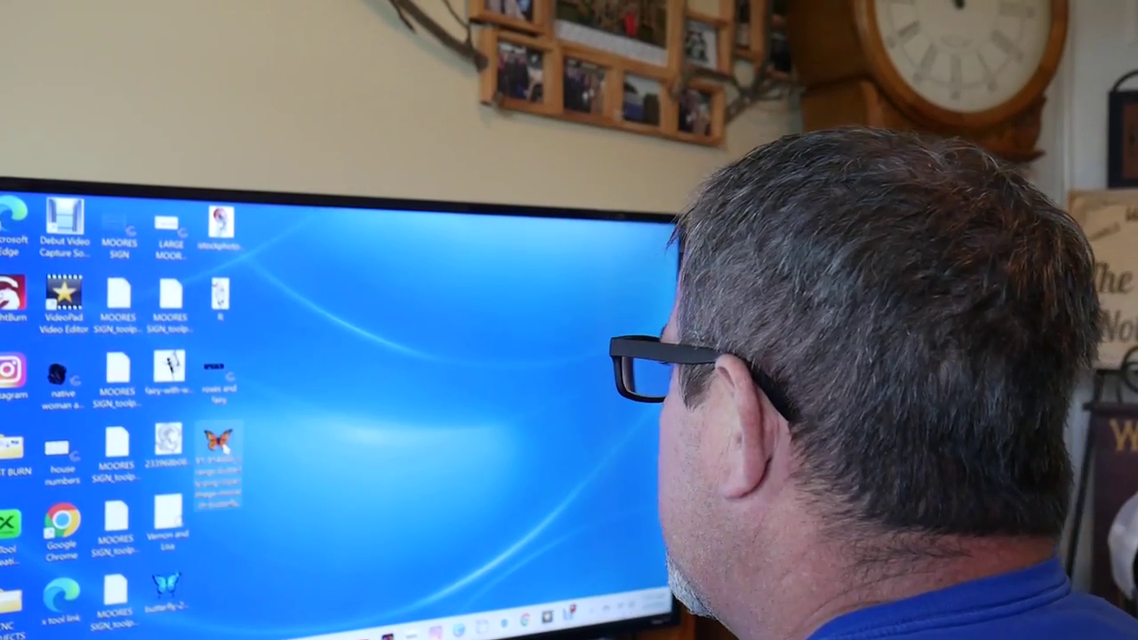
double_click(223, 442)
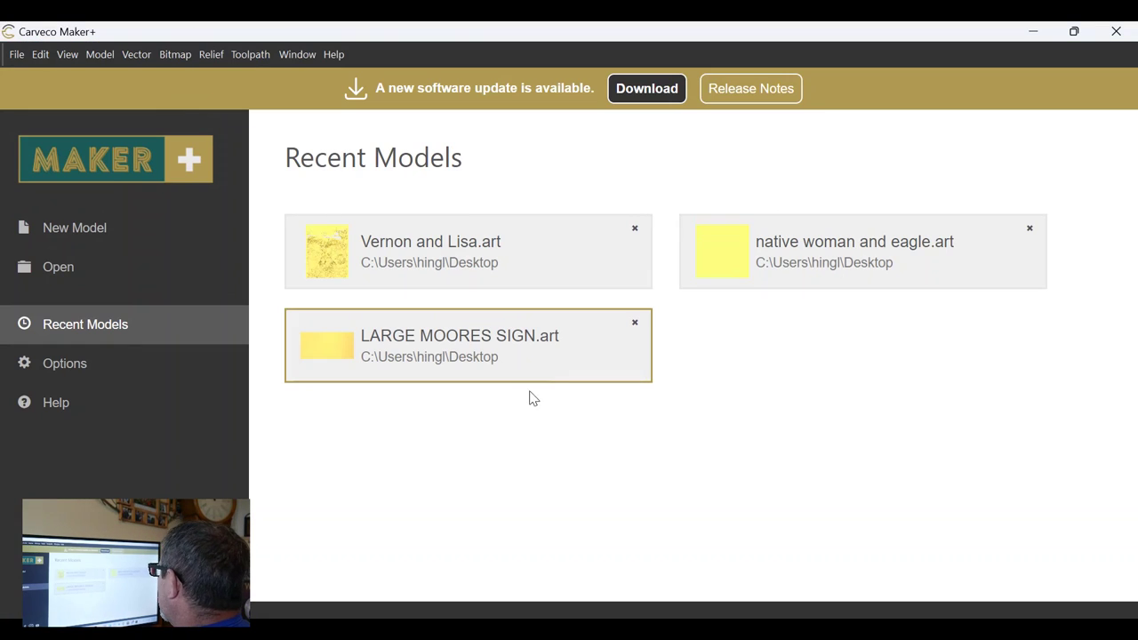
Create a new 18 x 18 inch model with its origin at the centre and show it in the 2D view
left_click(116, 237)
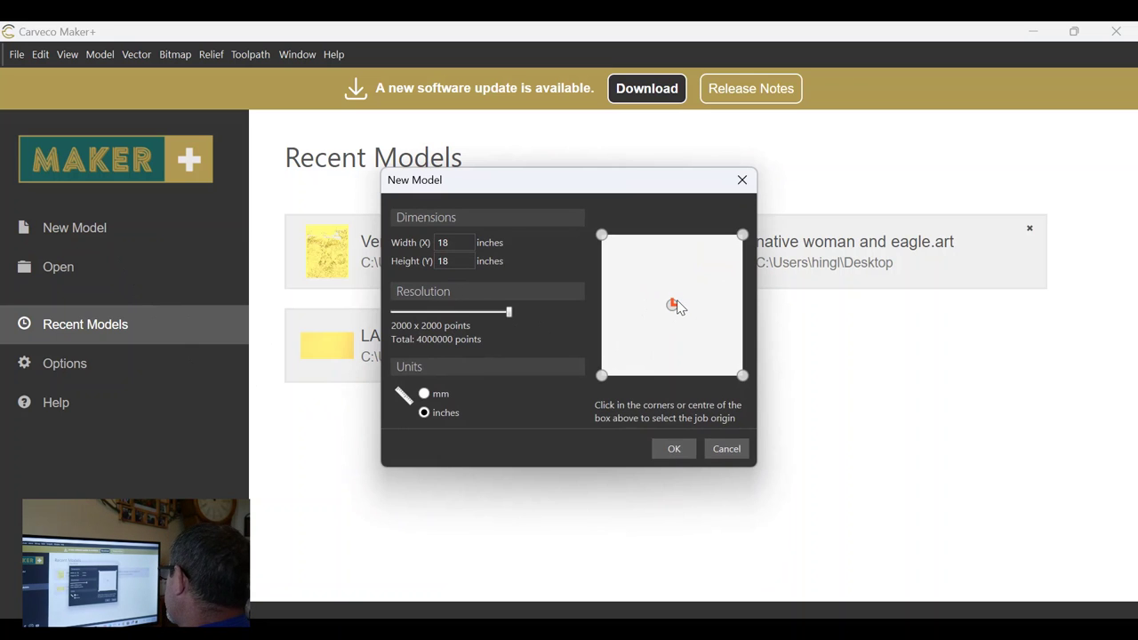
left_click(674, 449)
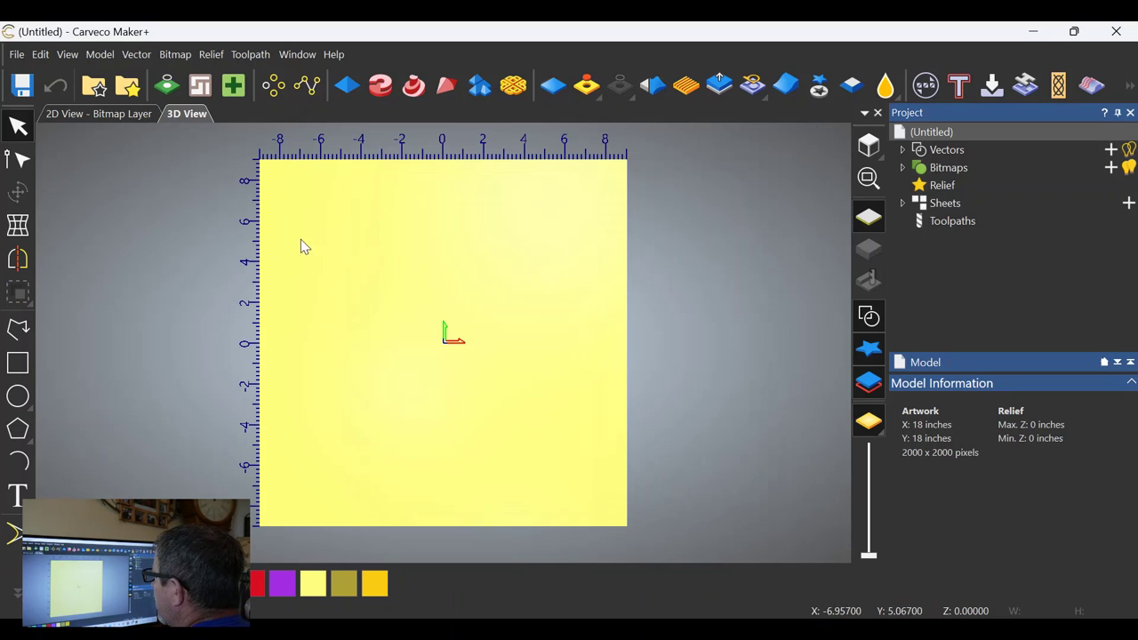
left_click(100, 117)
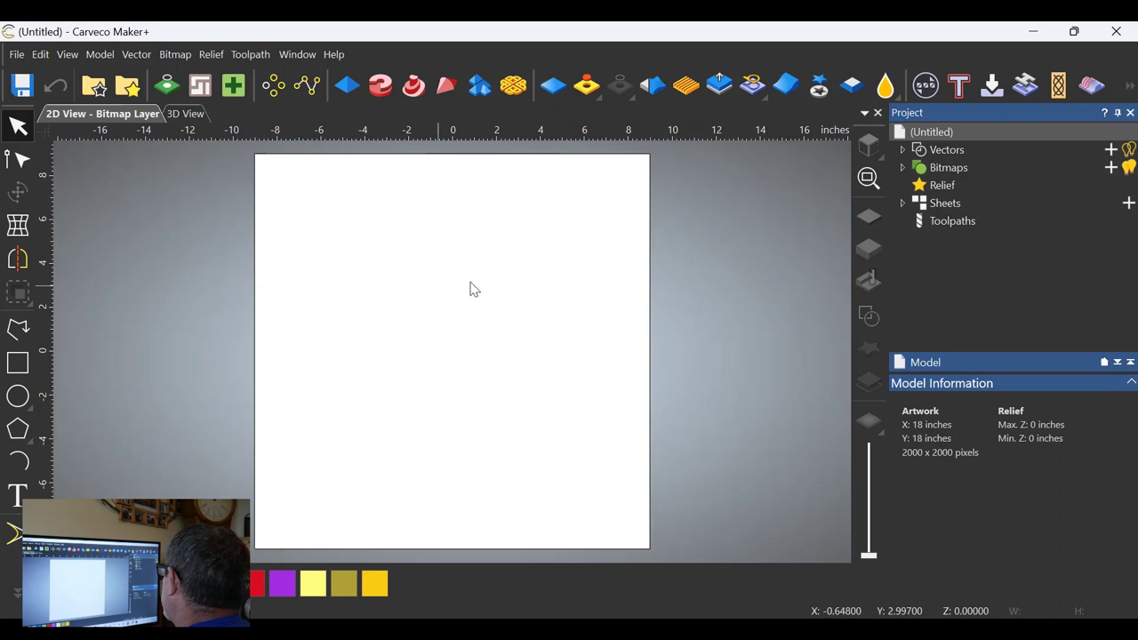
Import the orange monarch butterfly image from the Desktop as a bitmap layer with Fit scaling
right_click(943, 171)
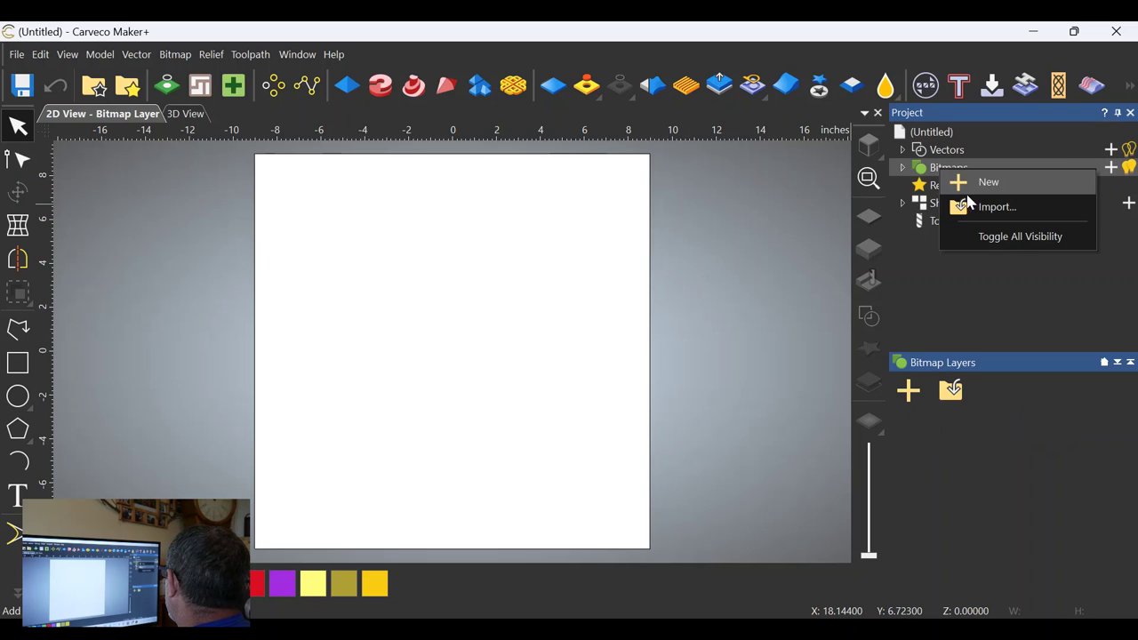
left_click(976, 208)
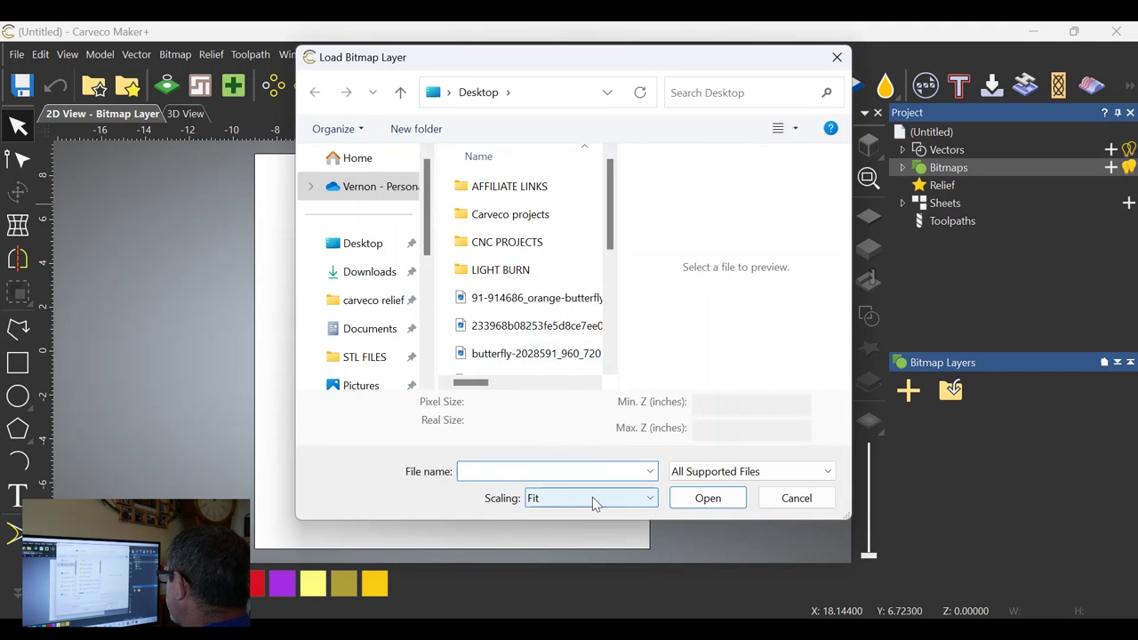
left_click(651, 500)
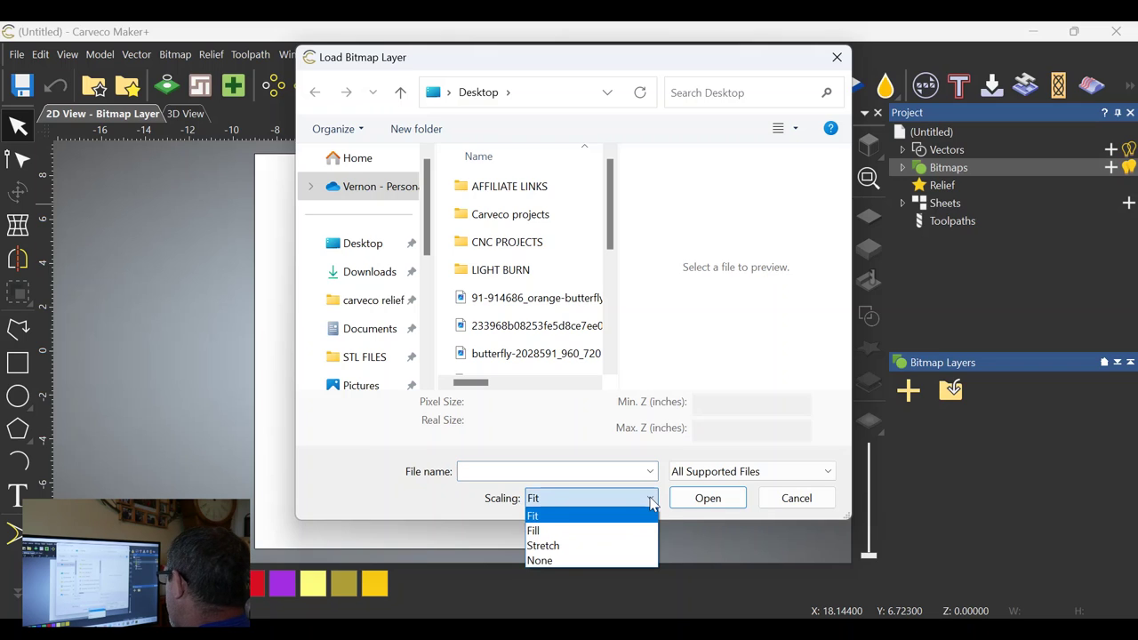
left_click(544, 518)
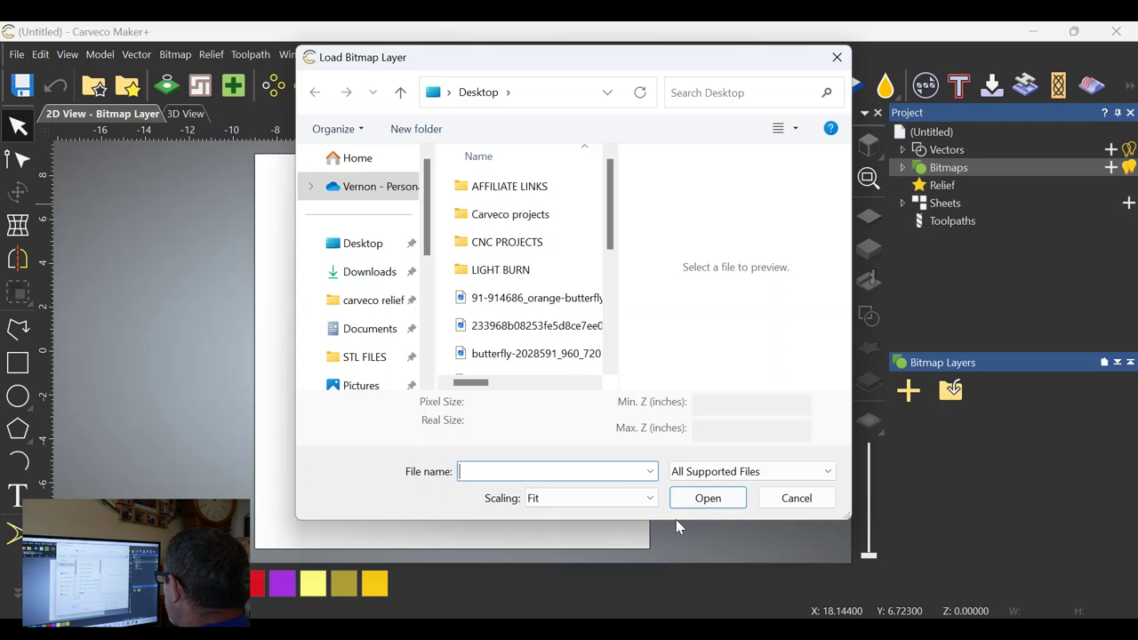
left_click(535, 354)
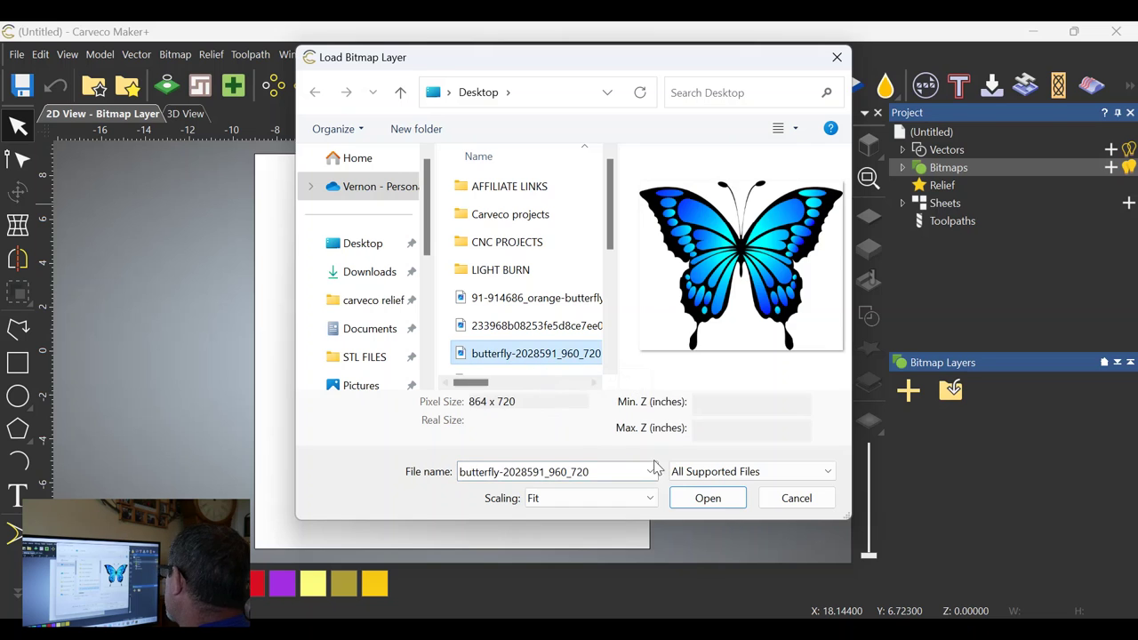
left_click(540, 305)
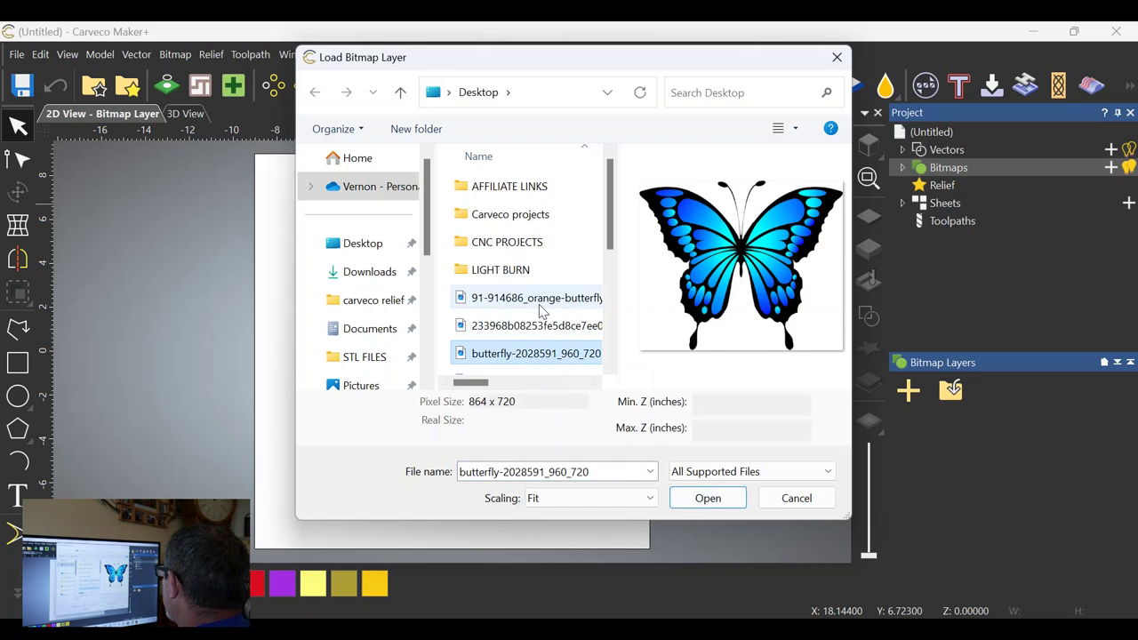
left_click(698, 499)
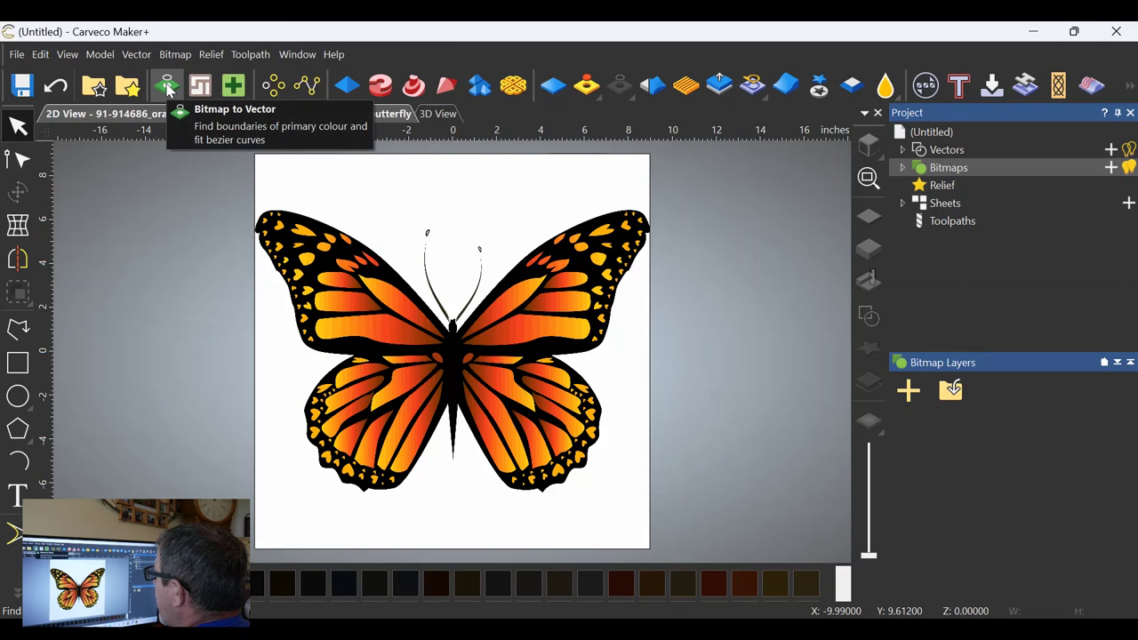
Reduce the butterfly bitmap to a maximum of 3 colours for bitmap-to-vector conversion
left_click(167, 85)
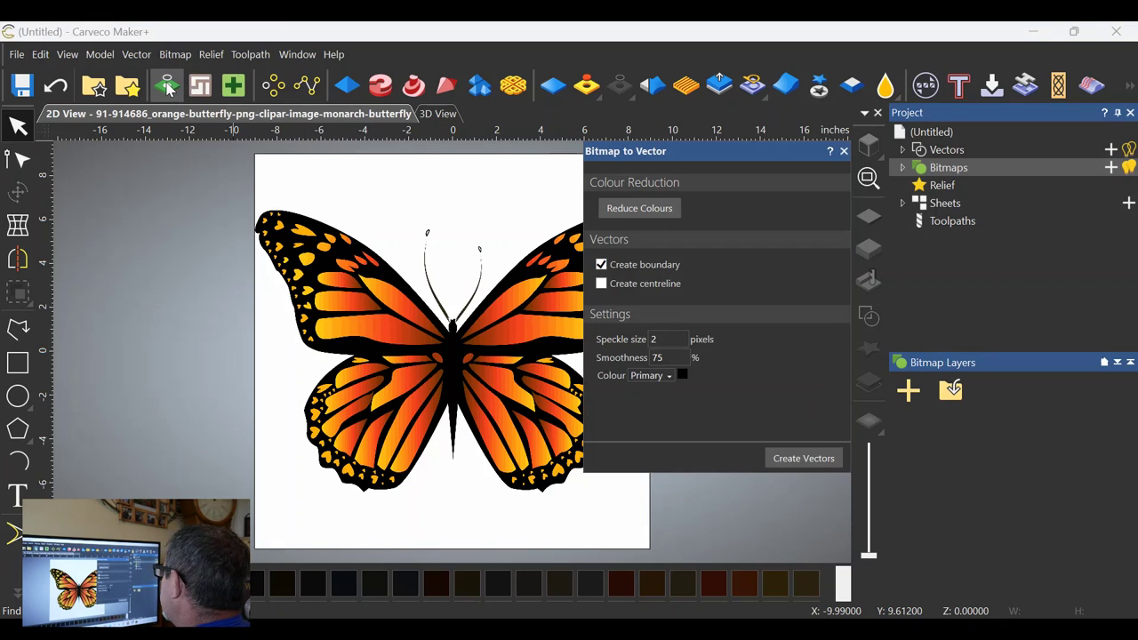
left_click(629, 210)
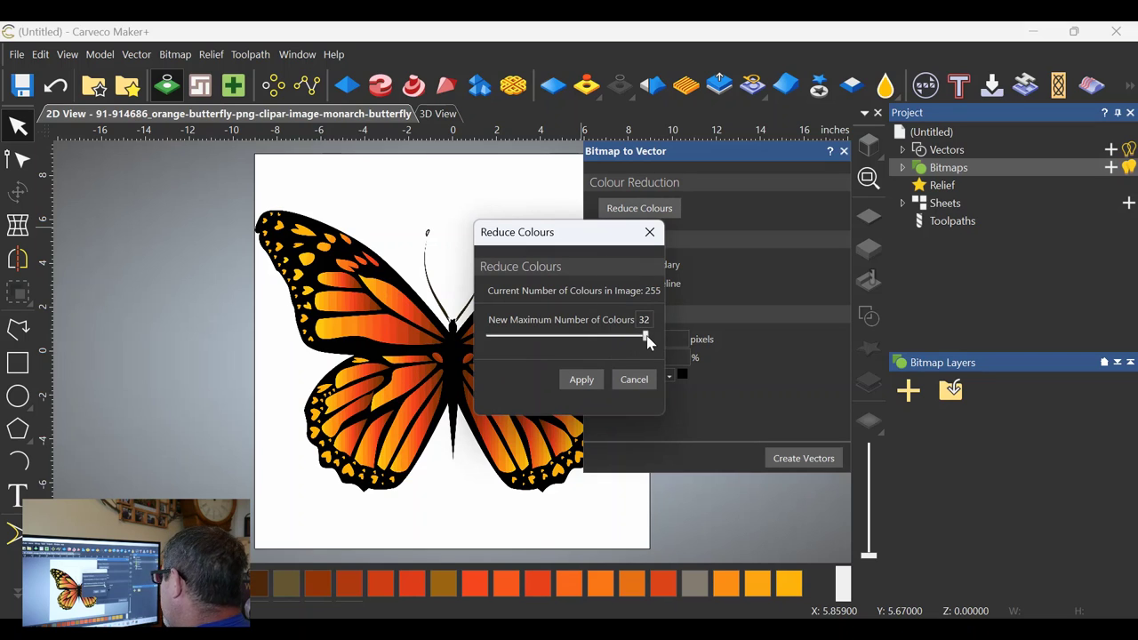
left_click_drag(646, 341, 490, 339)
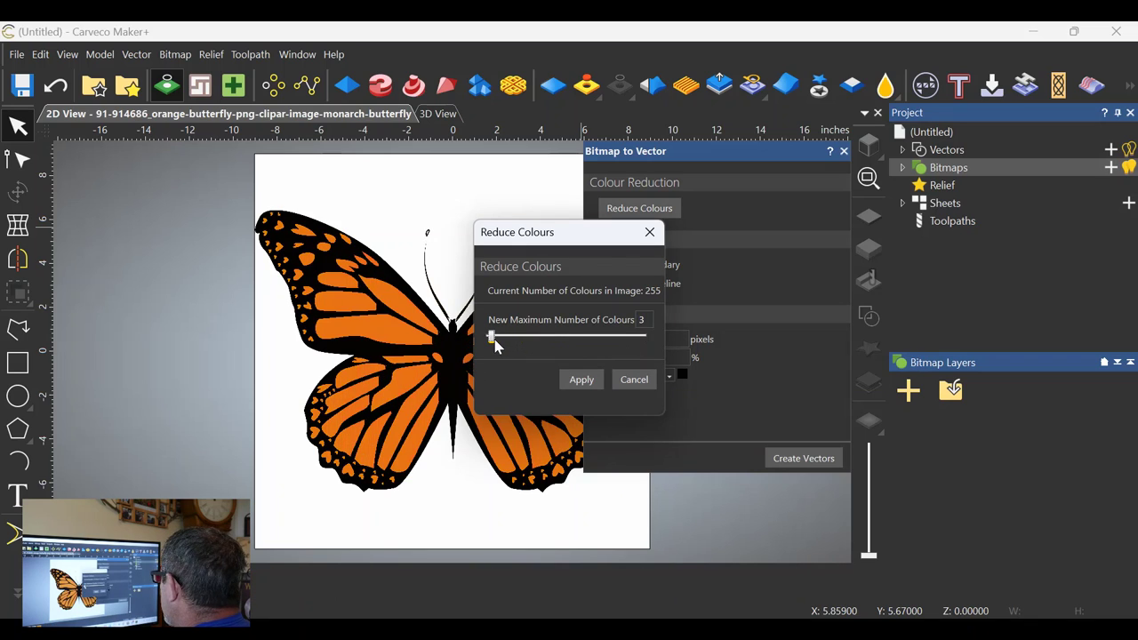
left_click(582, 380)
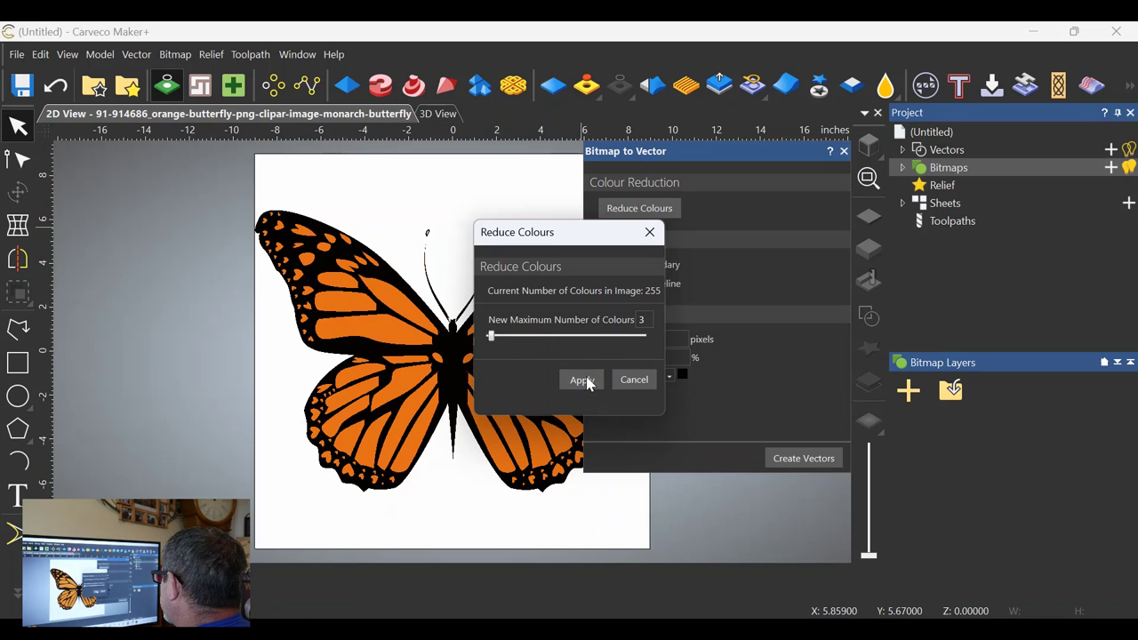
Create boundary vectors from the butterfly's black primary colour and hide the bitmaps so only the vectors show
left_click(798, 460)
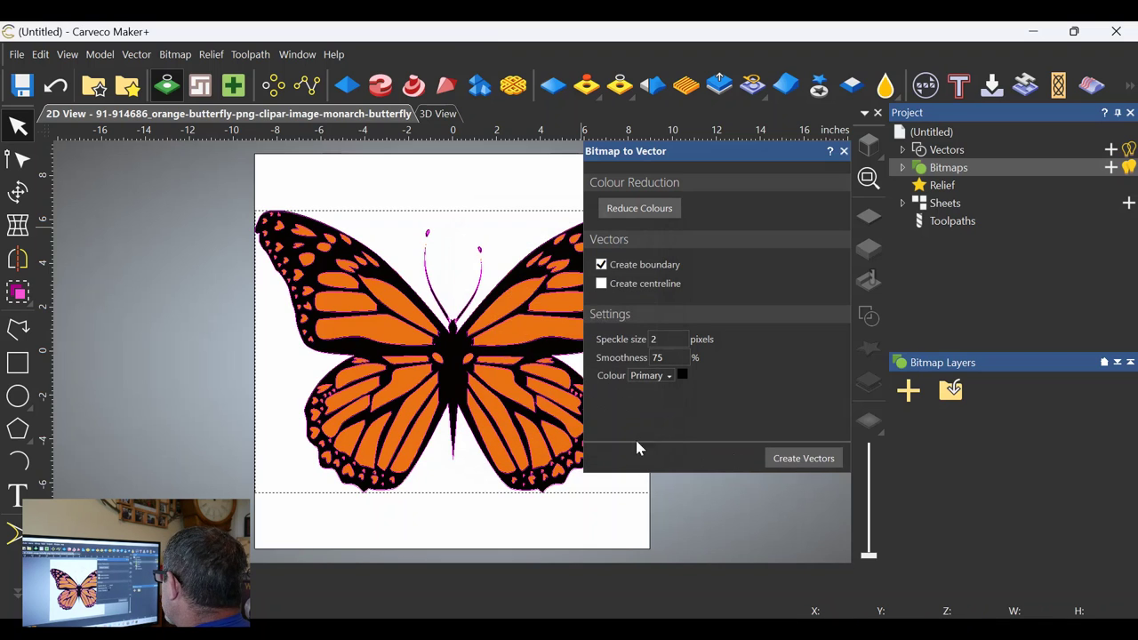
left_click(843, 152)
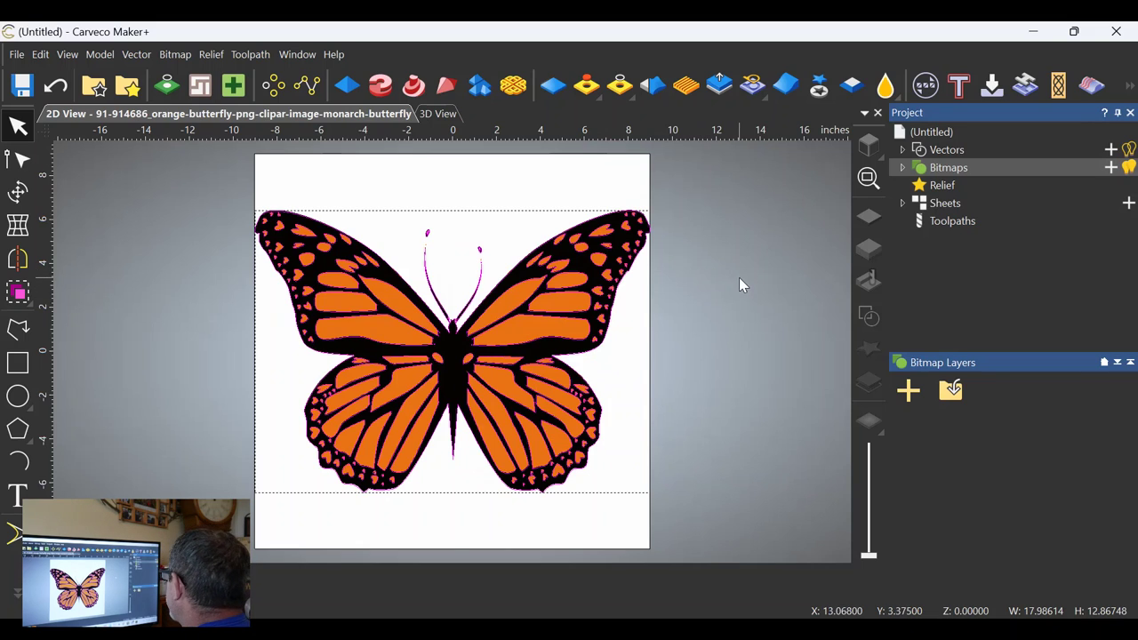
left_click(1128, 167)
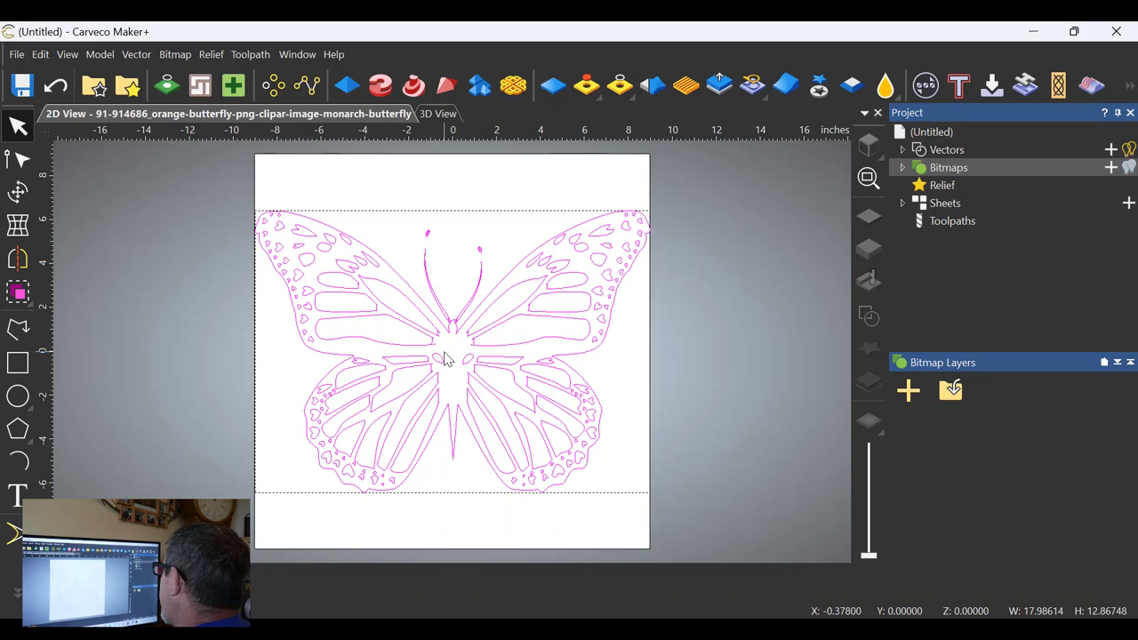
Delete the three tiny stray vectors around the upper part of the butterfly's body
scroll(443, 349, "up", 3)
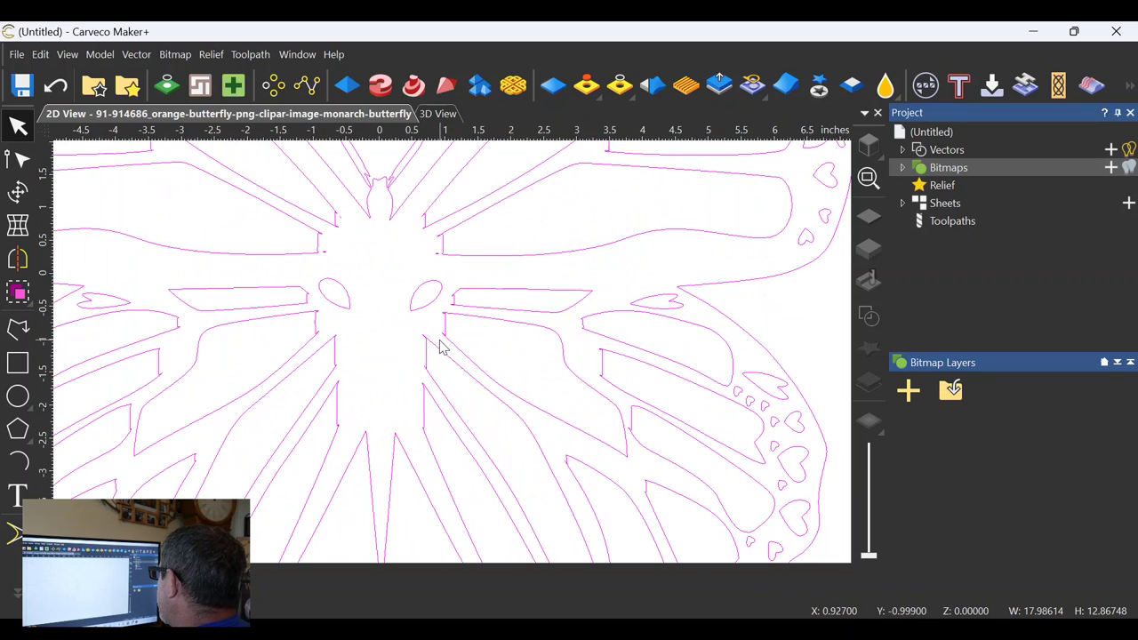
scroll(385, 294, "up", 2)
left_click(400, 269)
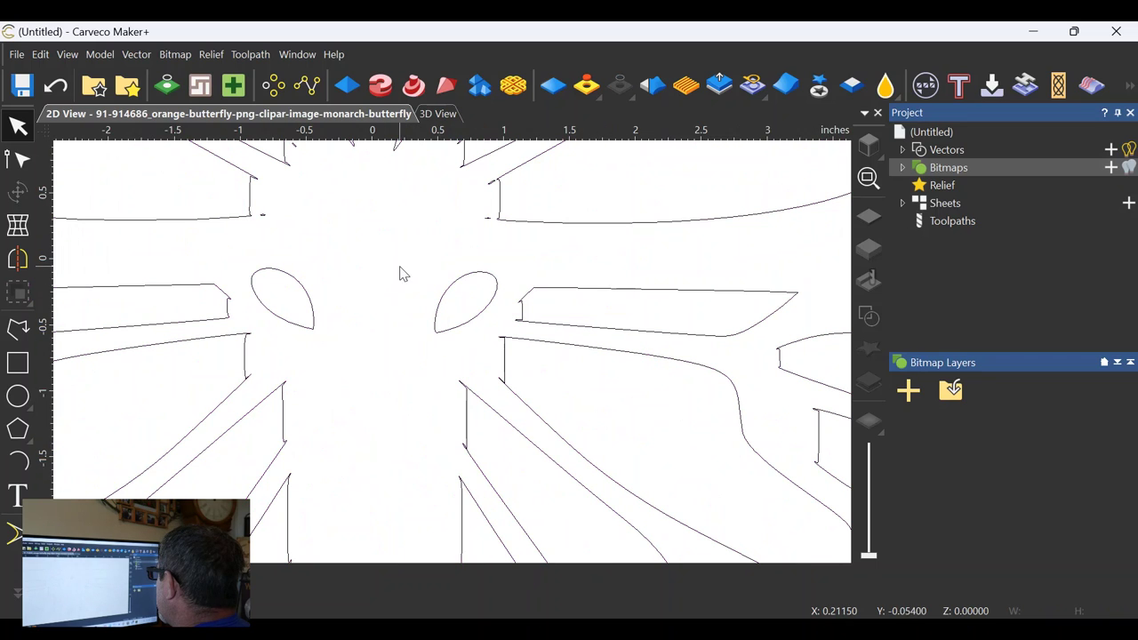
scroll(391, 305, "down", 2)
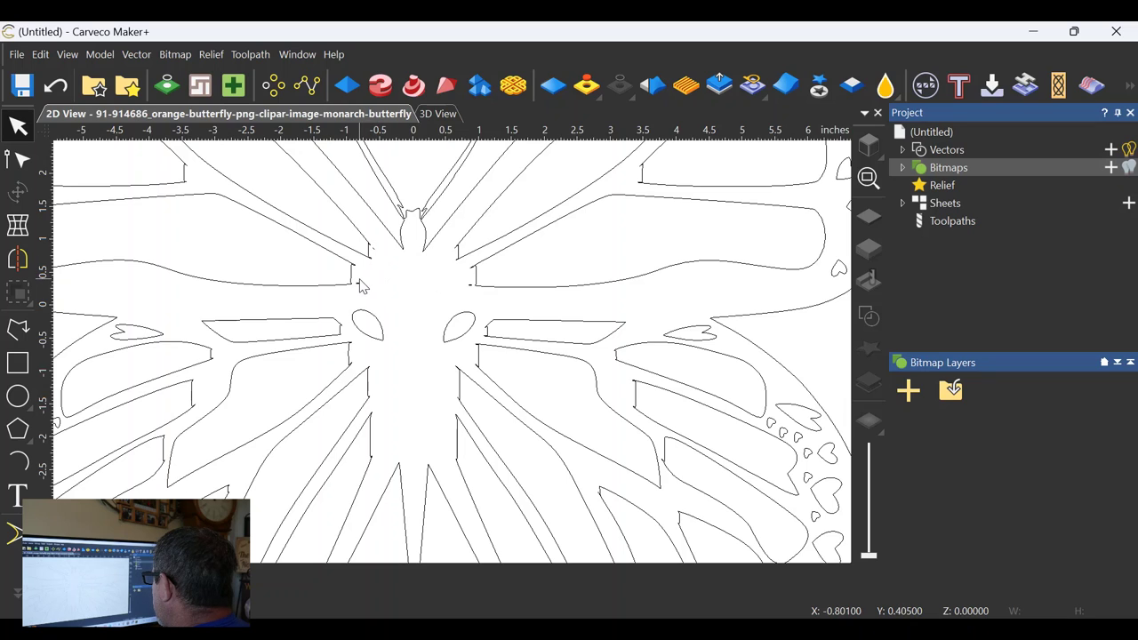
left_click(469, 286)
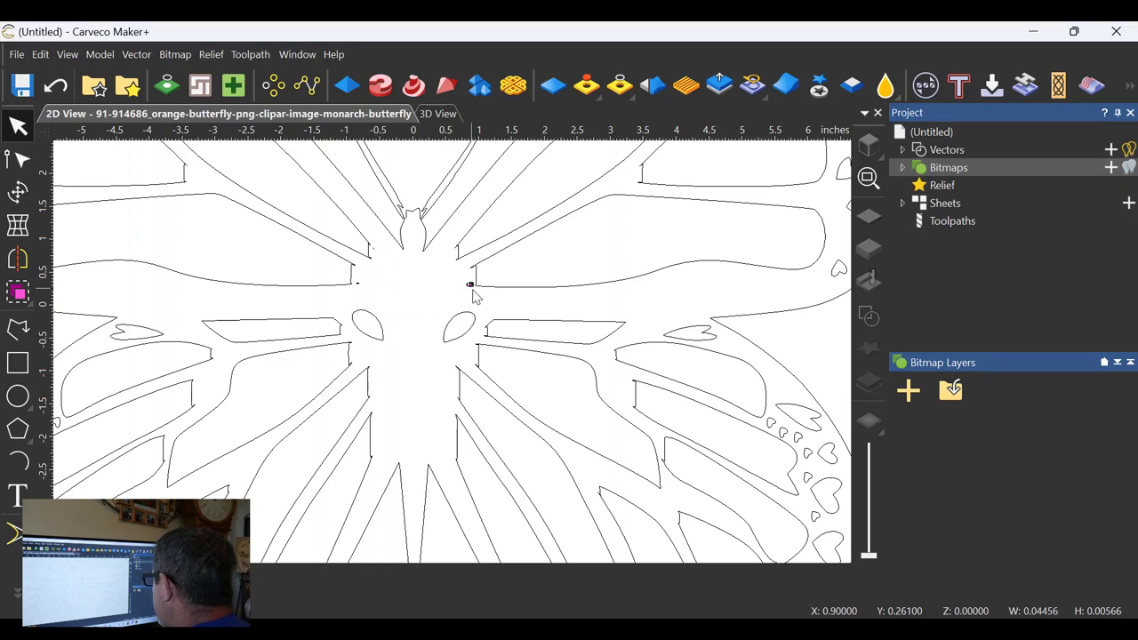
key("Delete")
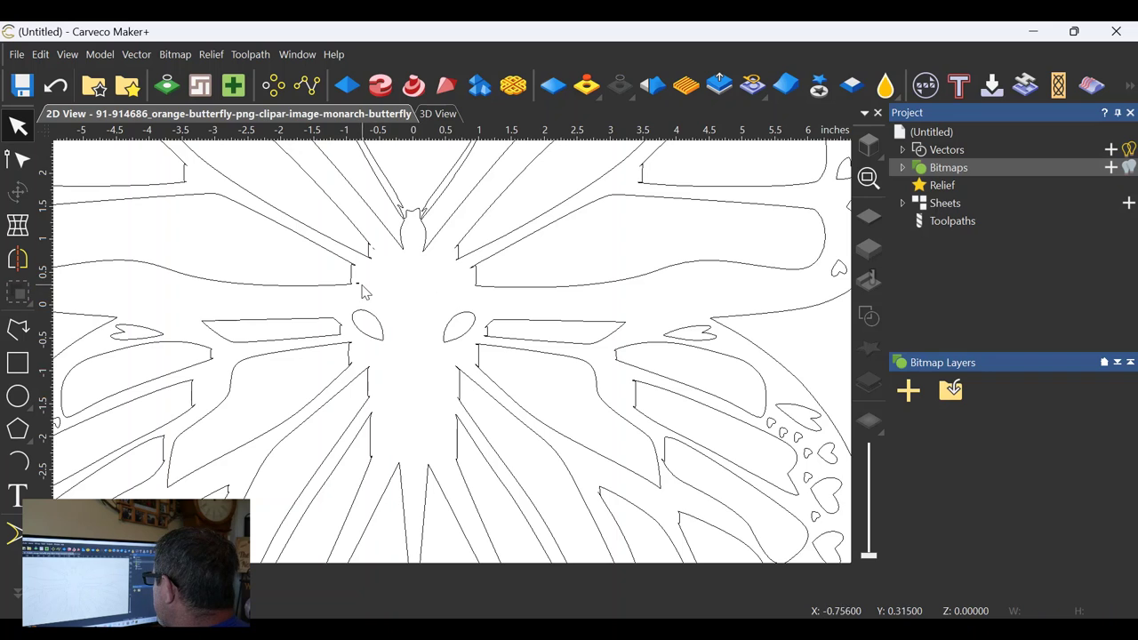
left_click(358, 285)
key("Delete")
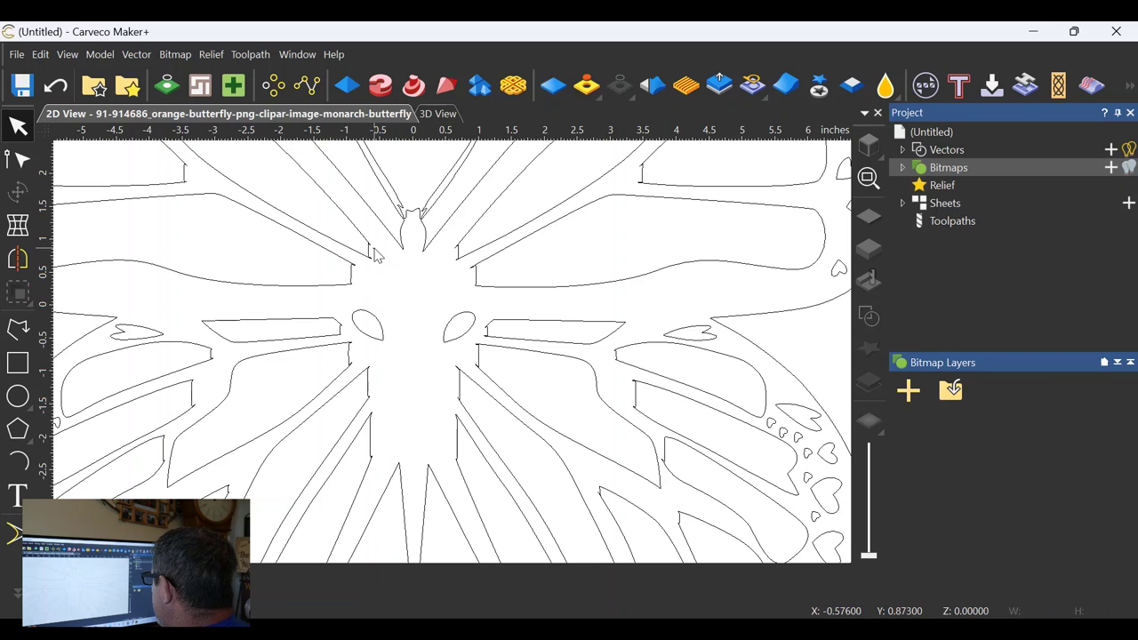
left_click(373, 251)
key("Delete")
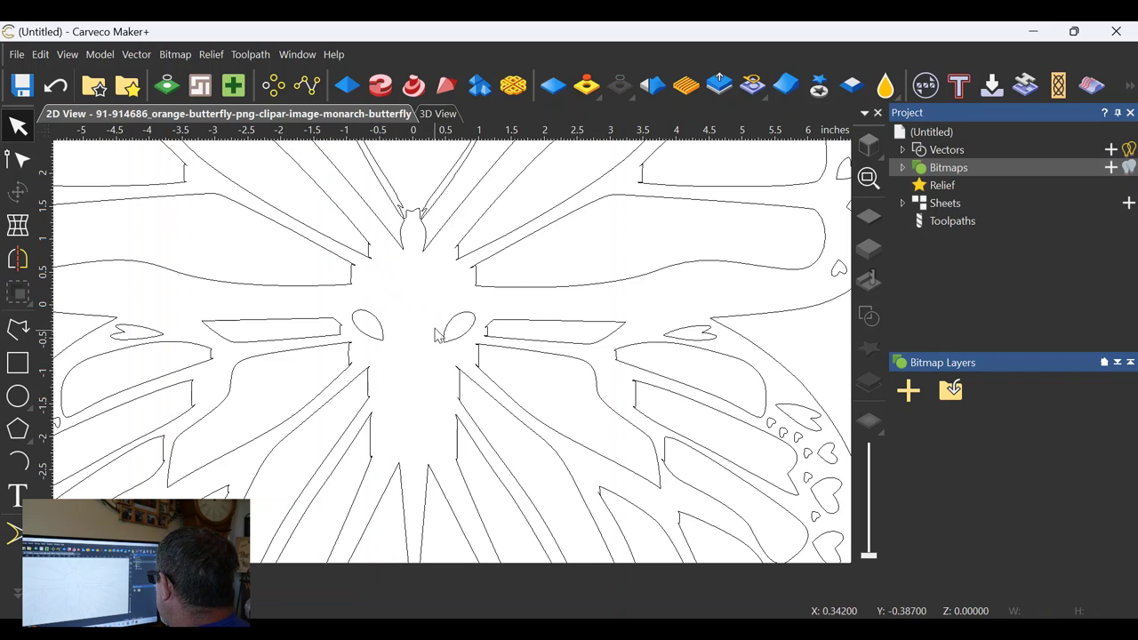
Delete the small detached tip shapes above both antennae
scroll(448, 330, "down", 3)
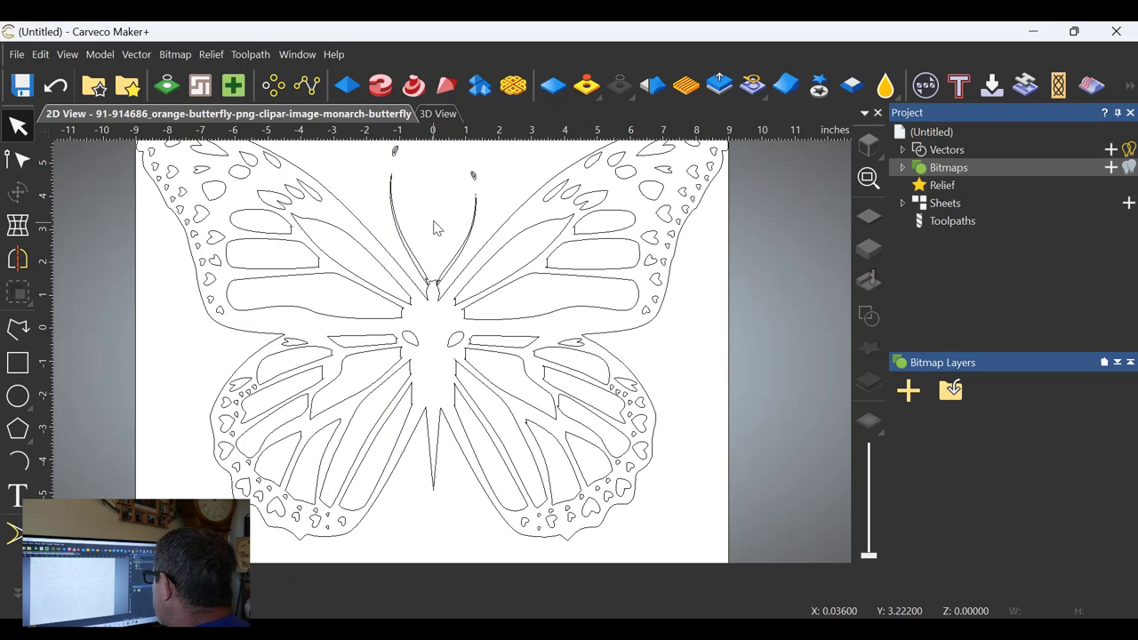
mouse_move(434, 225)
middle_mouse_down()
mouse_move(416, 260)
mouse_move(420, 287)
mouse_move(559, 300)
mouse_move(302, 345)
mouse_move(405, 352)
middle_mouse_up()
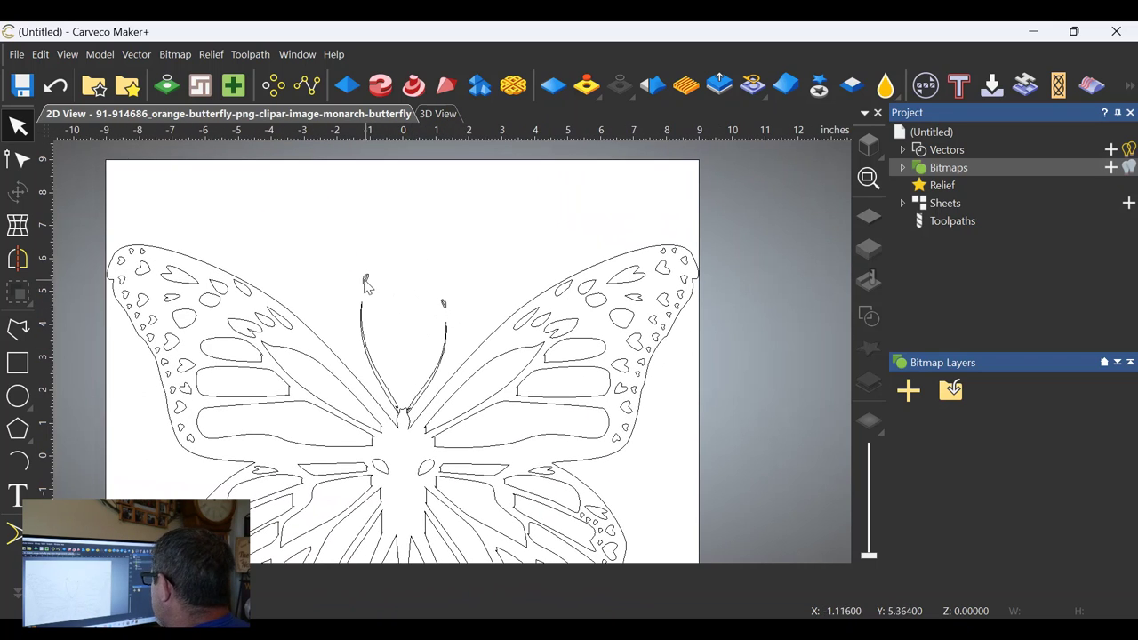
left_click_drag(452, 316, 329, 269)
key("Delete")
key("Delete")
Delete the tiny stray sliver just above the end of the right antenna
scroll(463, 338, "up", 10)
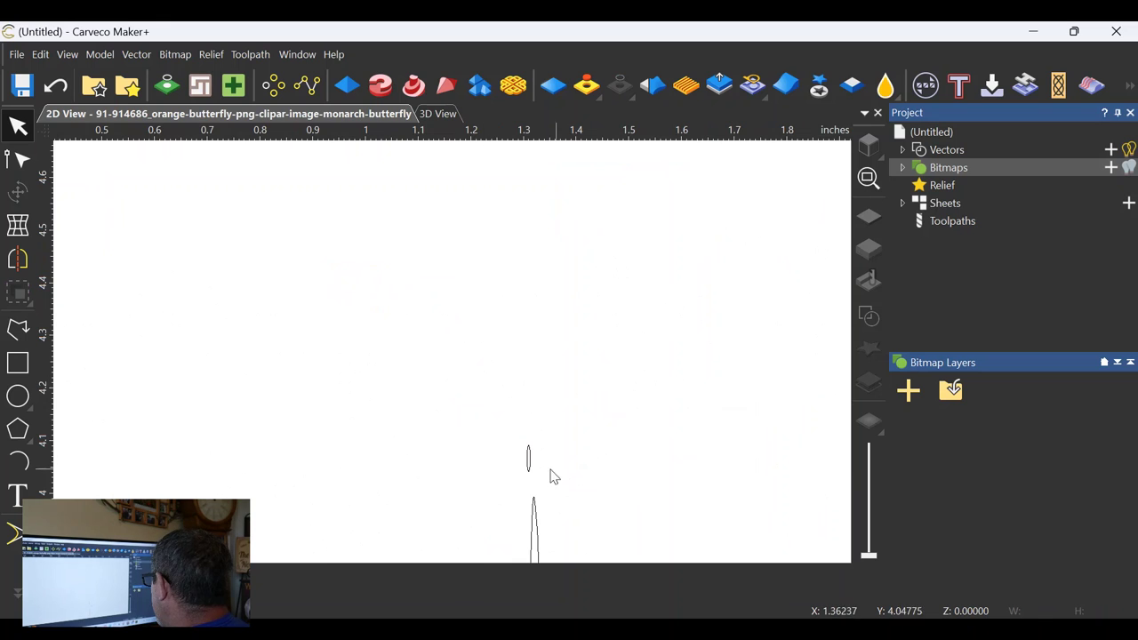
left_click(528, 456)
key("Delete")
scroll(386, 373, "down", 5)
scroll(296, 332, "up", 2)
scroll(432, 325, "down", 7)
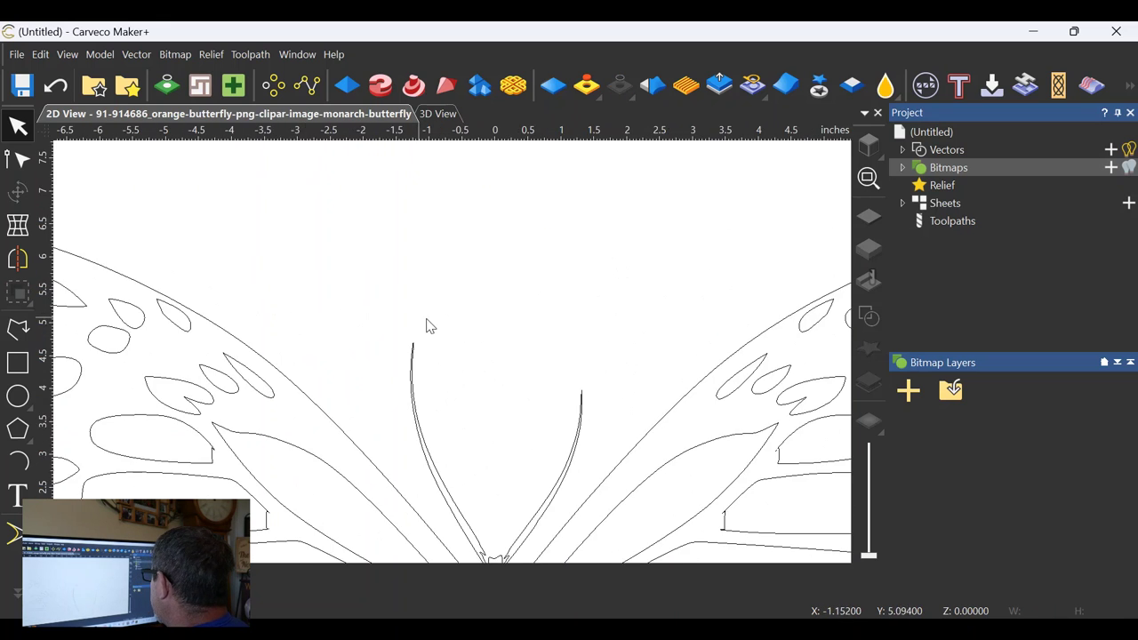
Group all the shapes inside the butterfly, leaving out its outer outline, and select the group
middle_click_drag(463, 339, 418, 262)
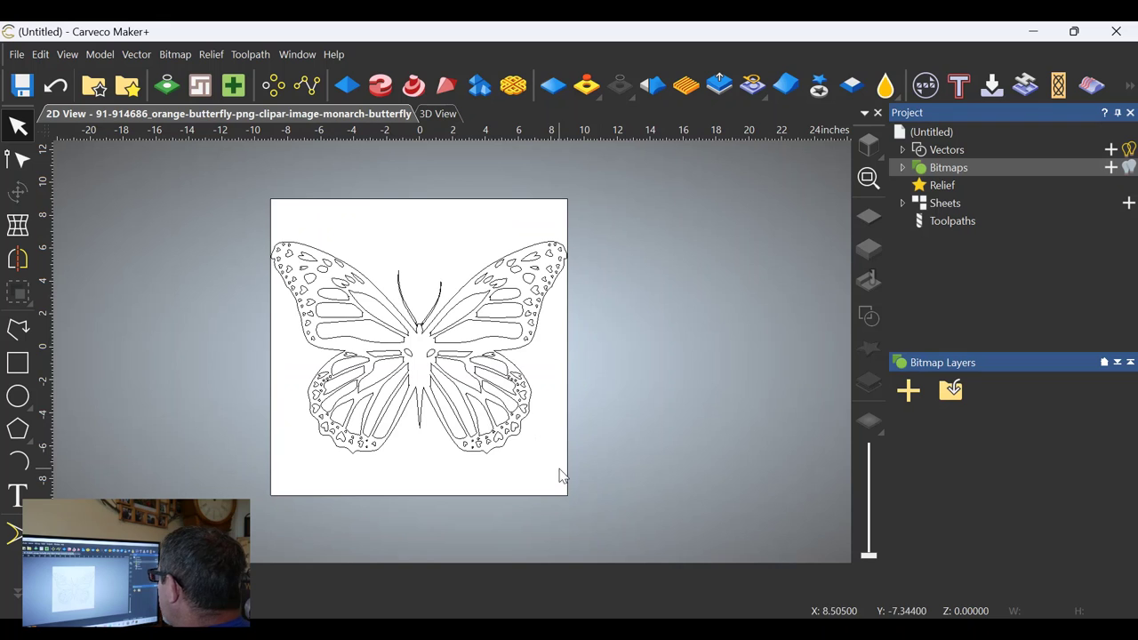
mouse_move(557, 468)
left_mouse_down()
mouse_move(279, 389)
mouse_move(275, 231)
mouse_move(346, 395)
mouse_move(559, 470)
left_mouse_up()
left_click(653, 462)
left_click_drag(682, 496, 228, 192)
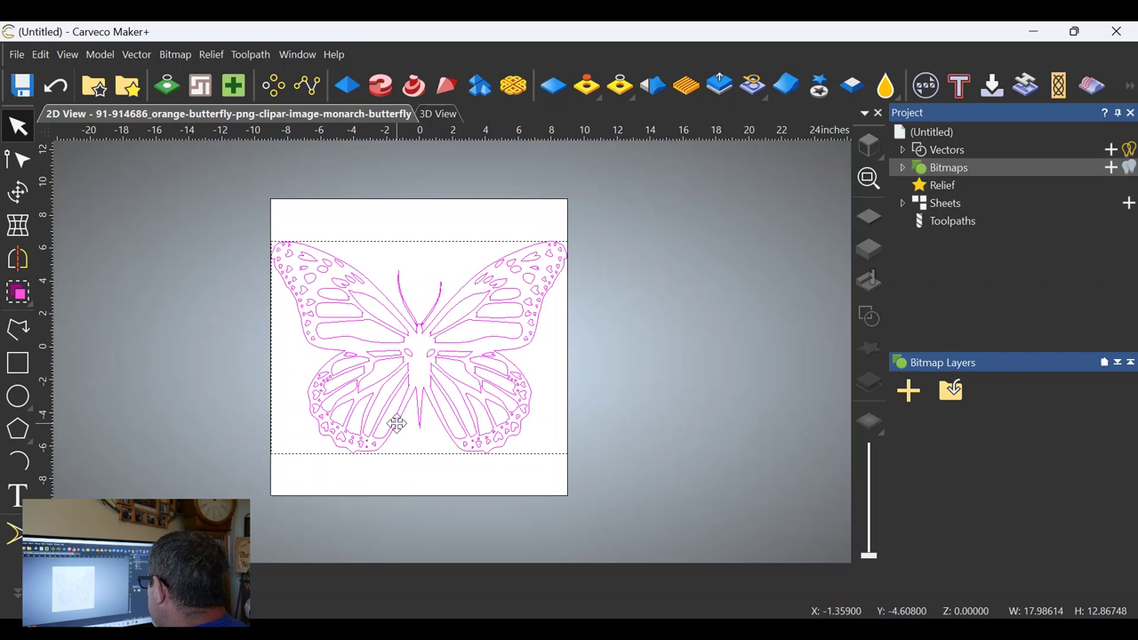
left_click(399, 422, "shift")
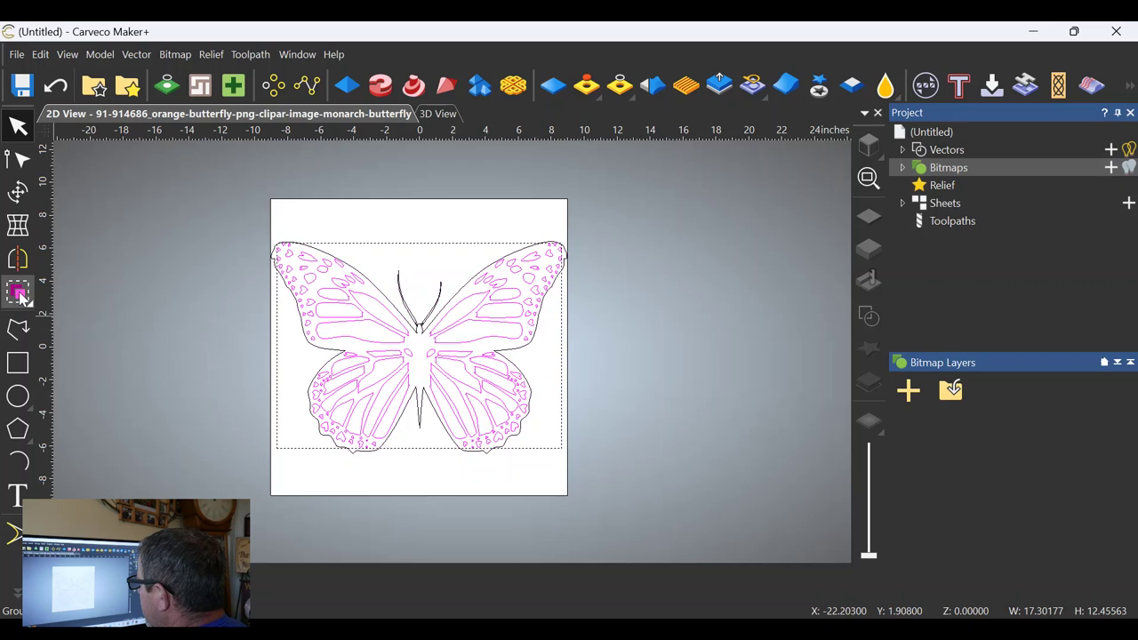
key("g")
left_click(299, 363)
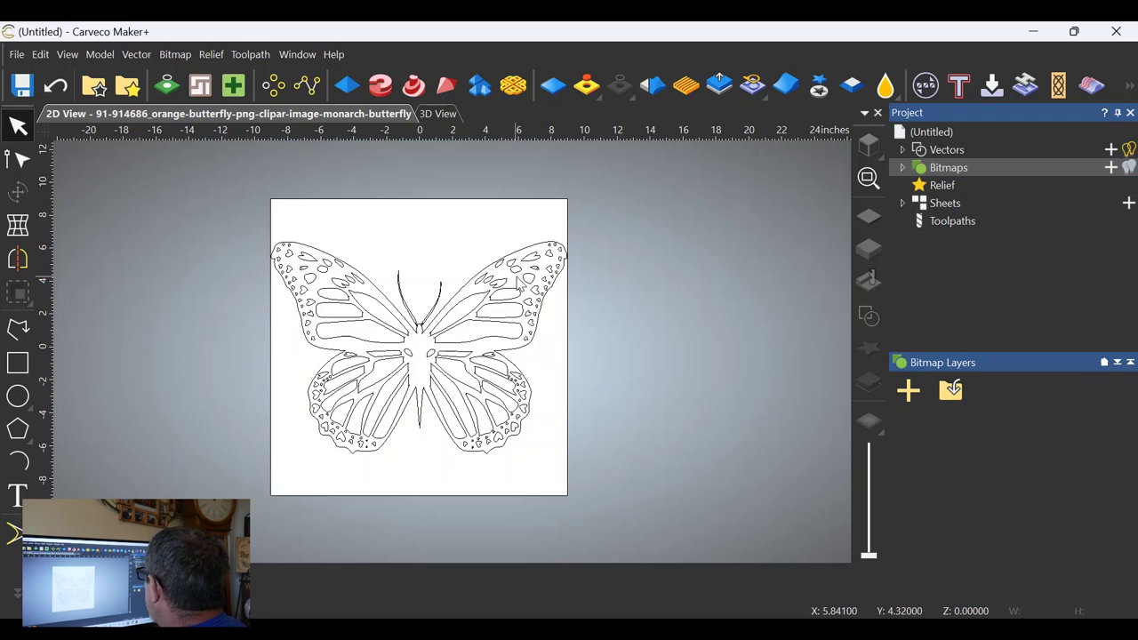
left_click(530, 279)
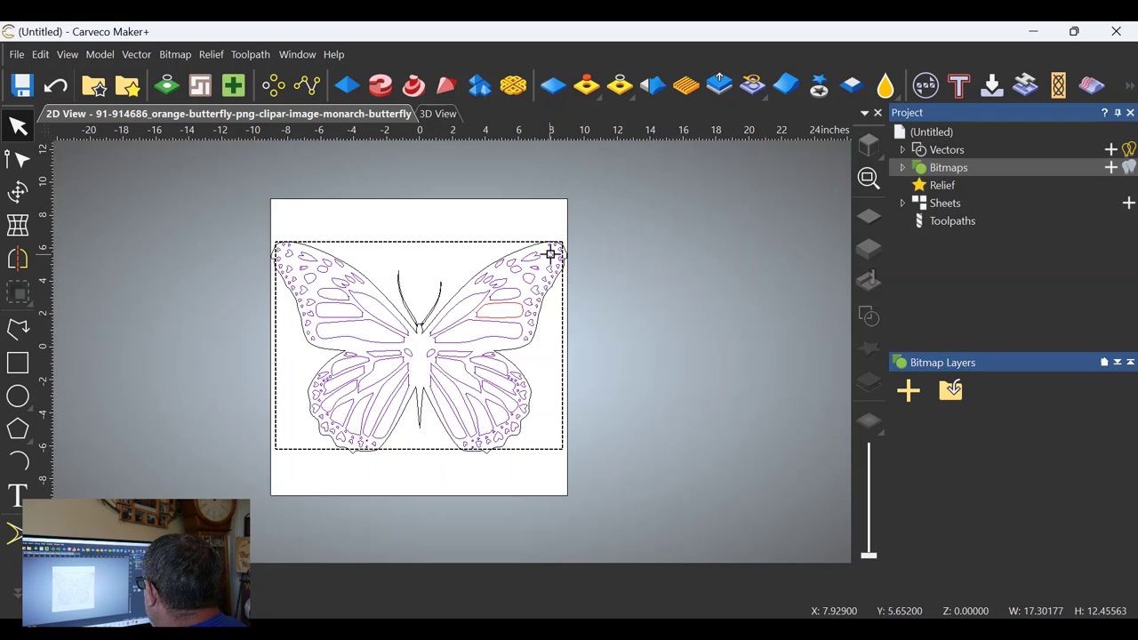
Select the butterfly's outer outline together with its grouped inner shapes and start a V-Bit Carving toolpath on them
left_click(458, 356)
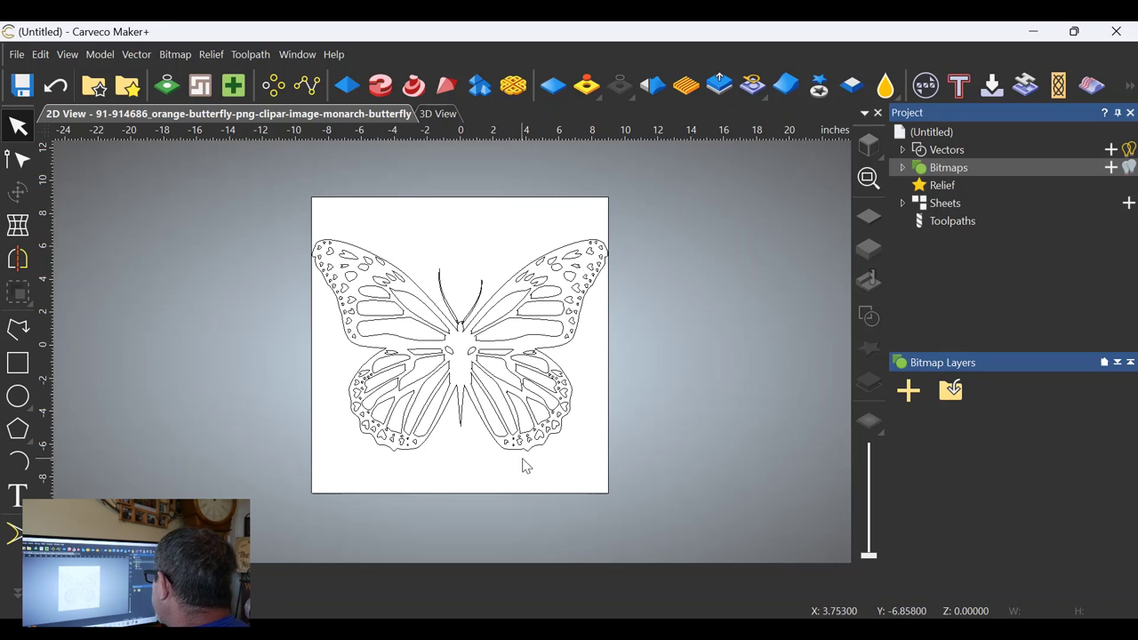
left_click_drag(548, 471, 388, 424)
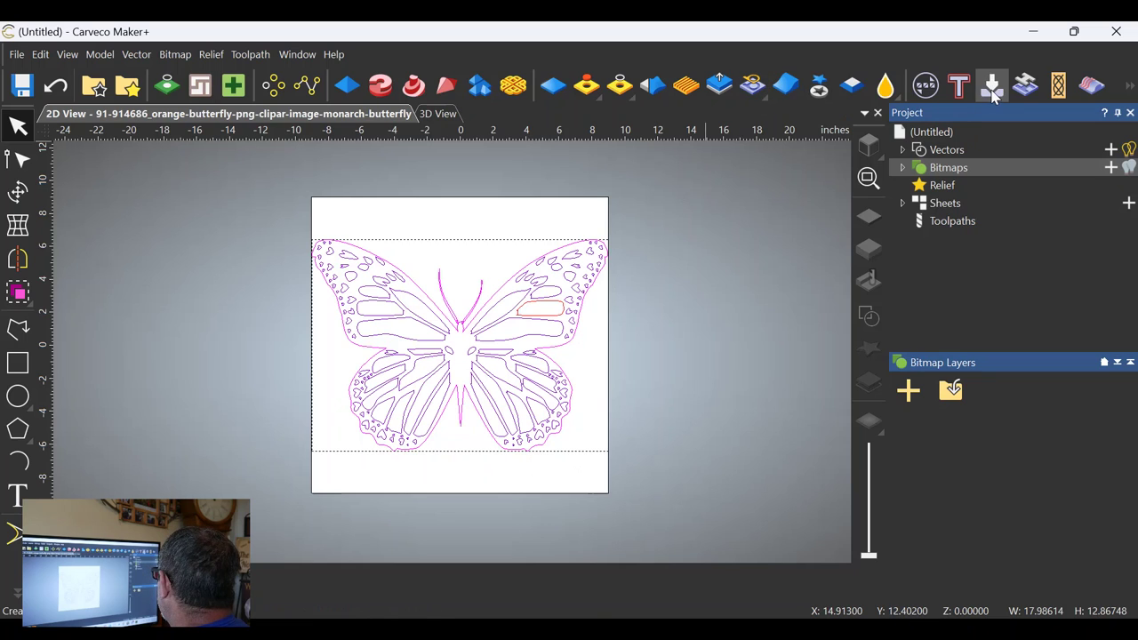
left_click(993, 89)
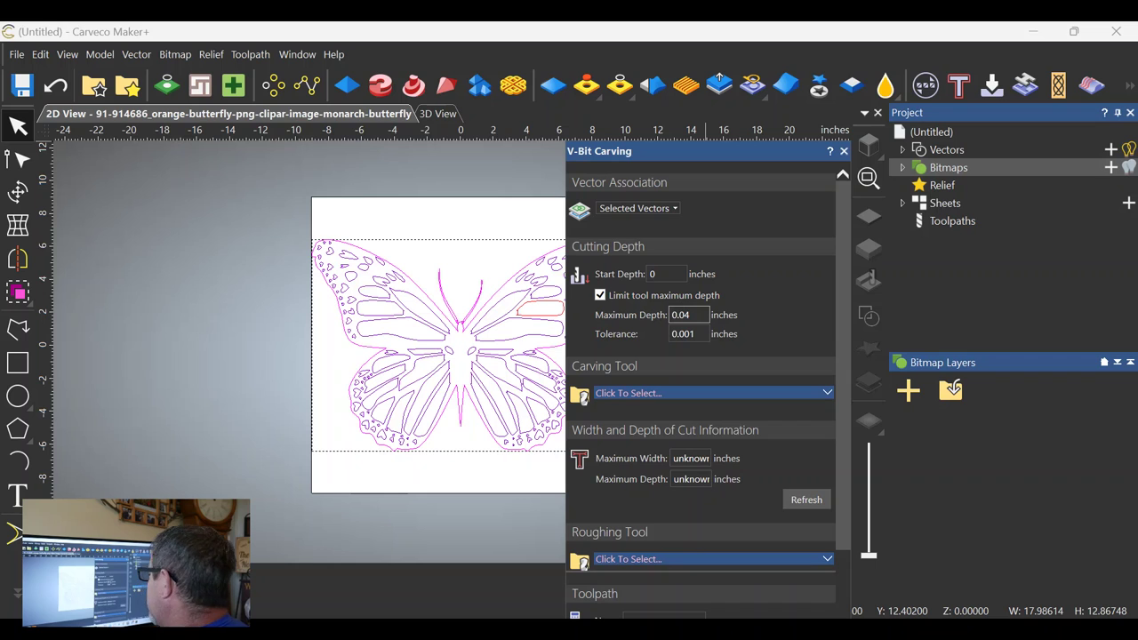
Choose the Small V-Bit 1/4 Inch 90 degree as the carving tool and set its tool number to 2
left_click(693, 393)
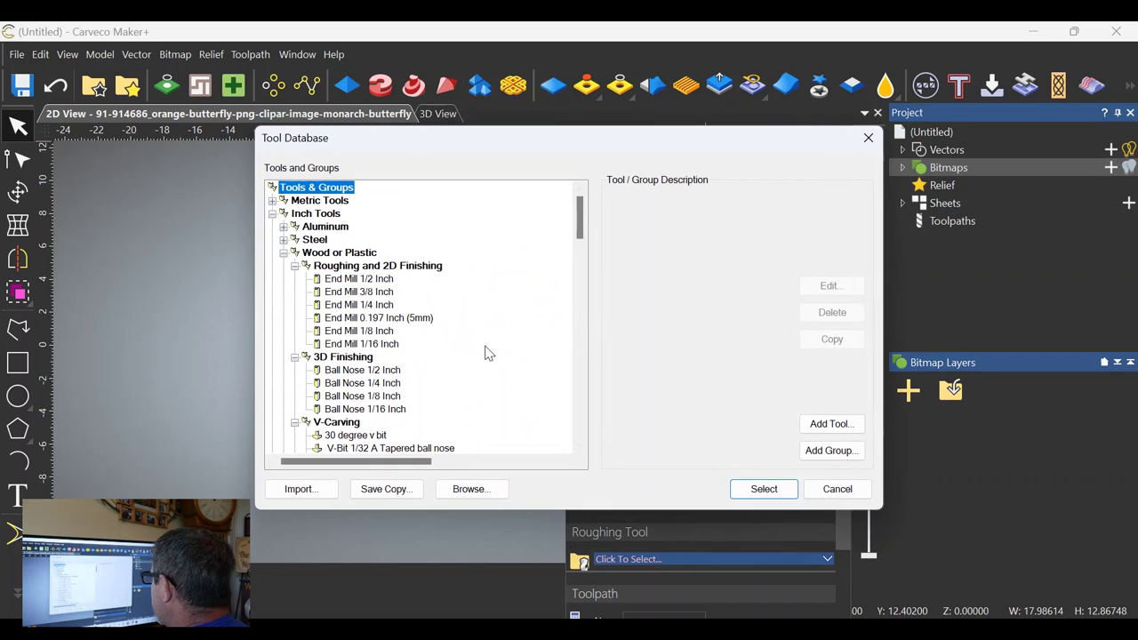
scroll(494, 357, "down", 1)
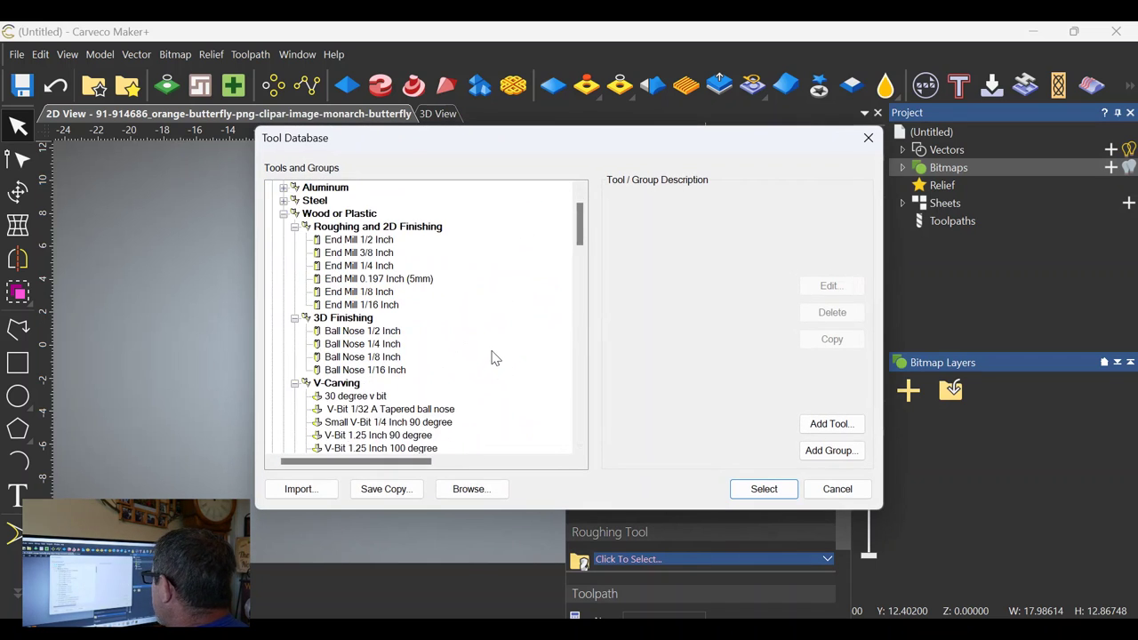
left_click(435, 423)
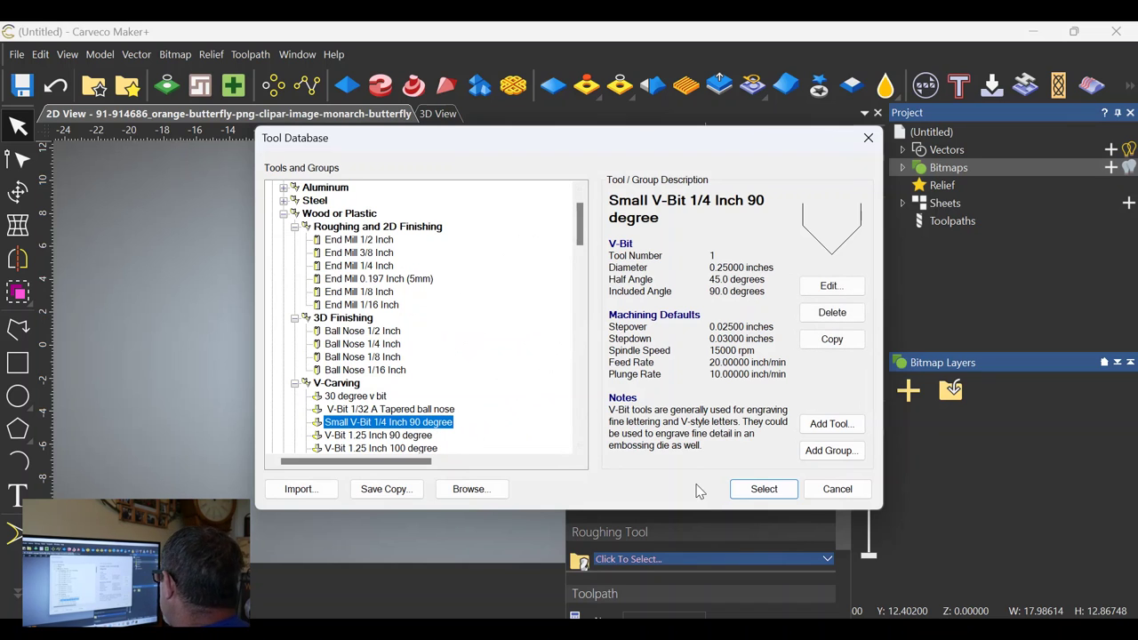
left_click(761, 489)
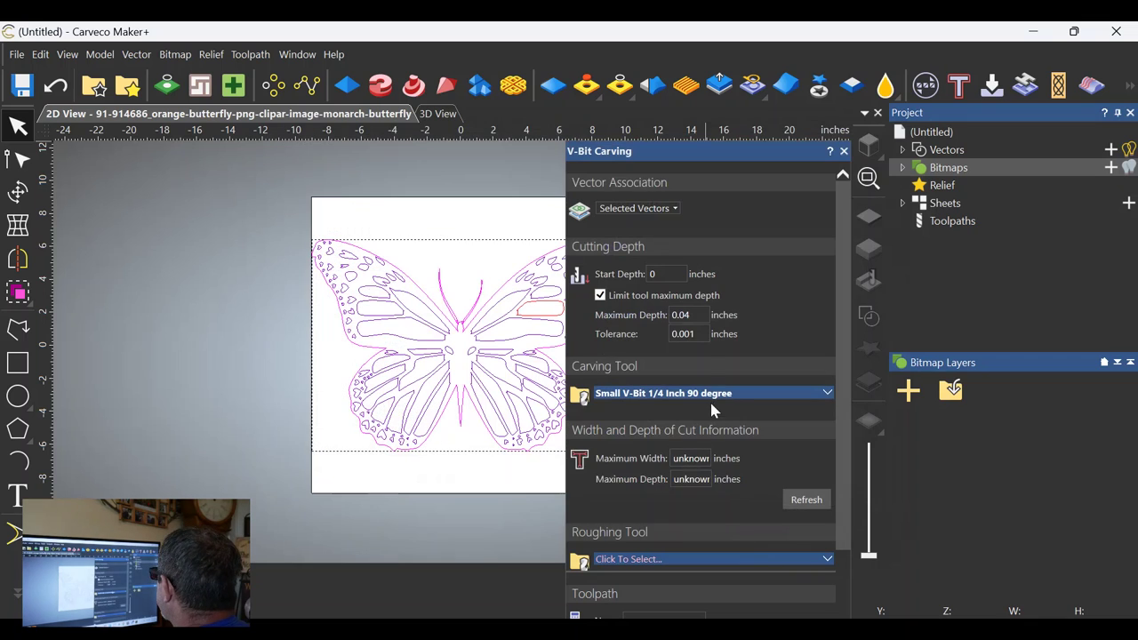
left_click(723, 399)
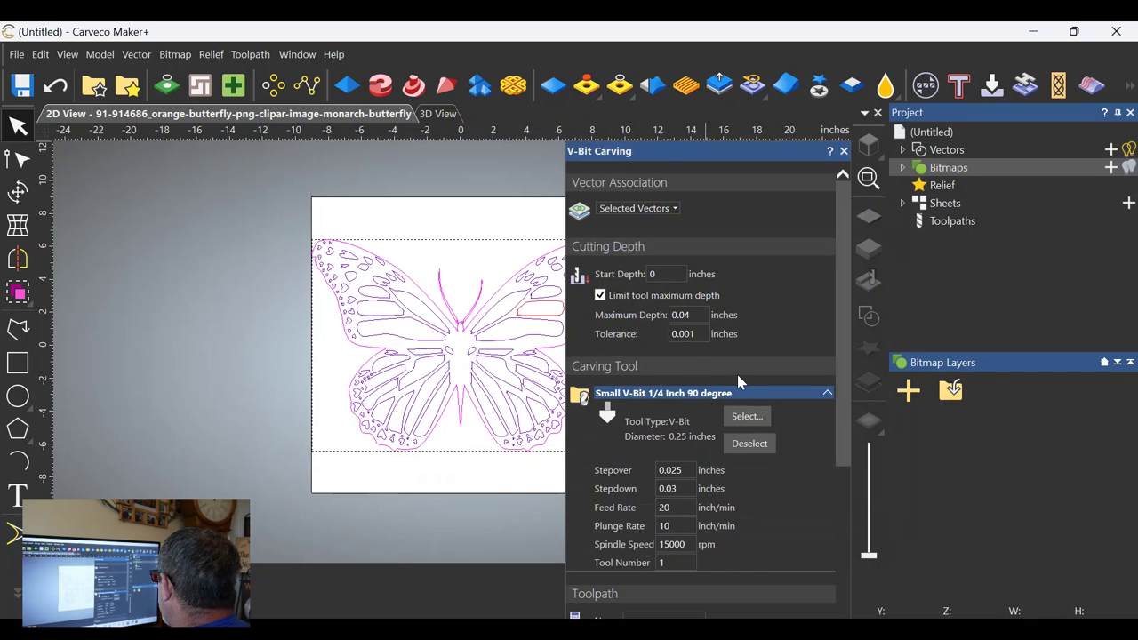
scroll(717, 418, "down", 3)
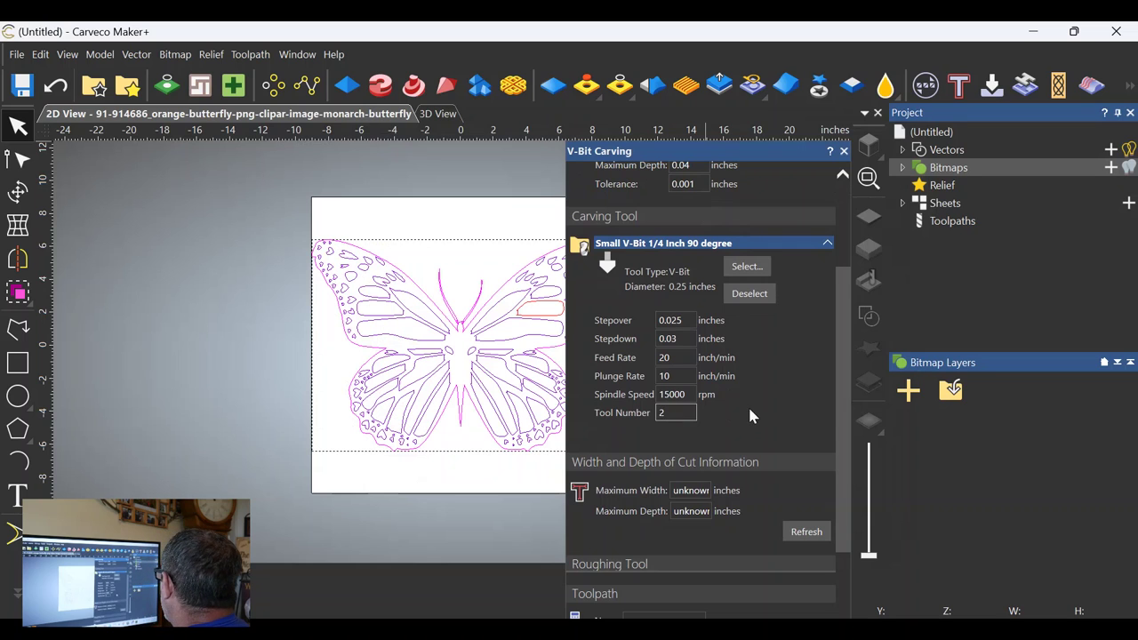
Choose the Ball Nose 1/8 Inch as the roughing tool and show its machining settings
scroll(749, 404, "down", 3)
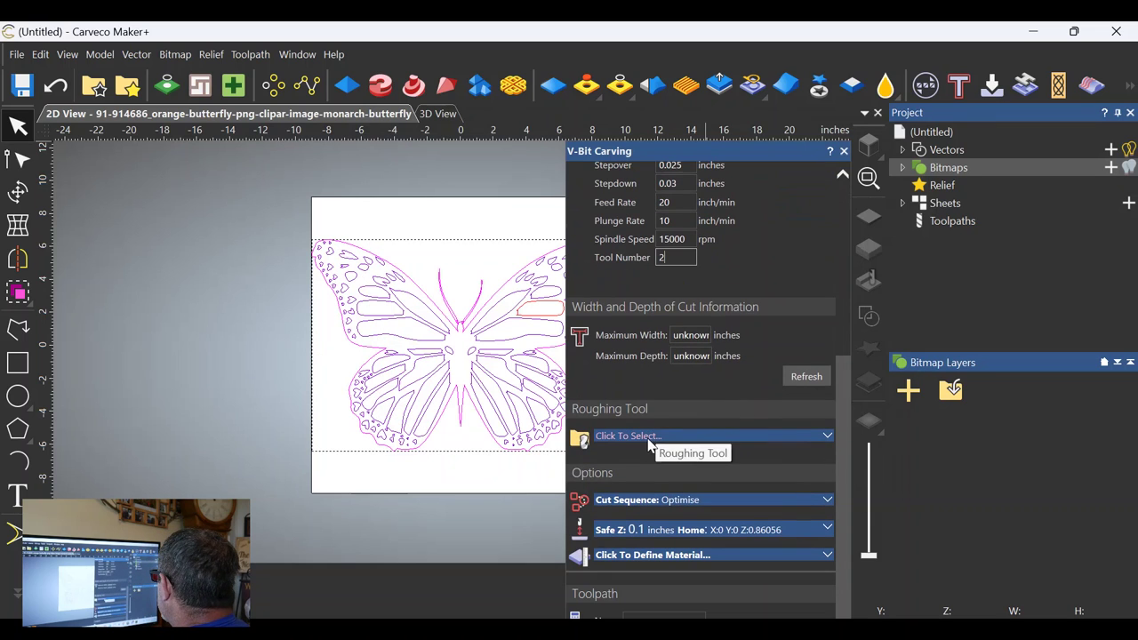
left_click(656, 435)
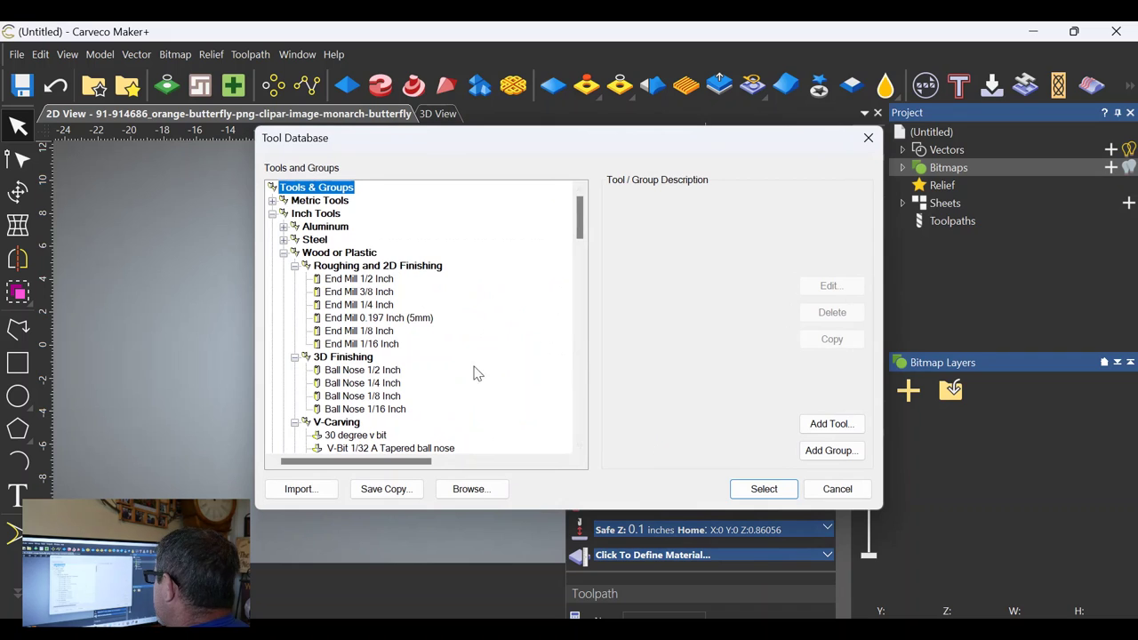
left_click(373, 396)
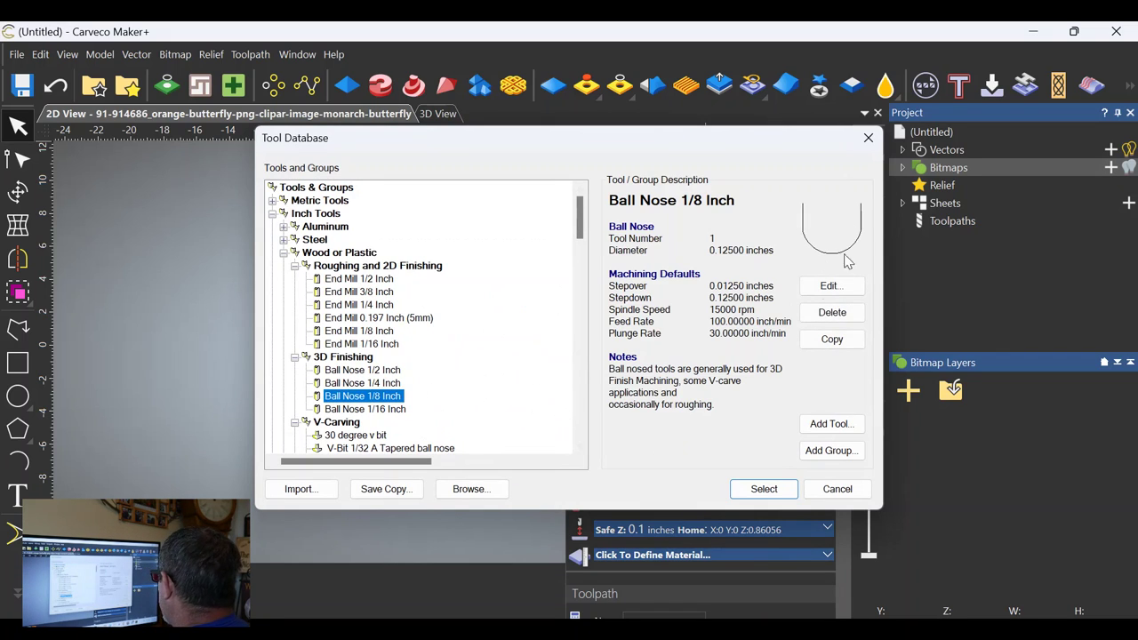
left_click(760, 489)
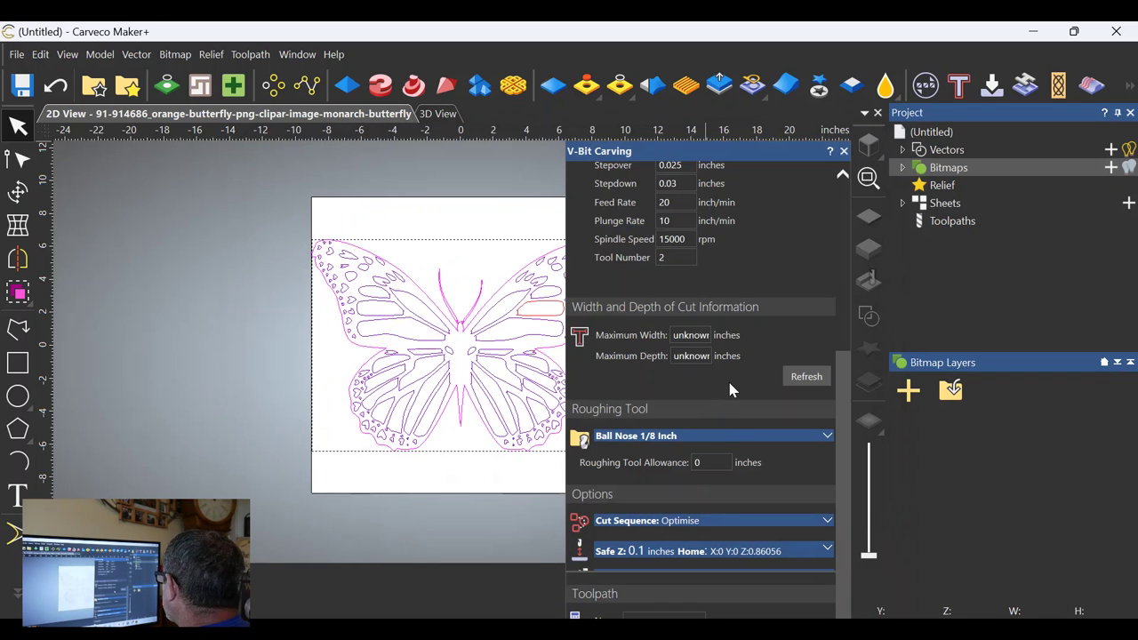
left_click(701, 413)
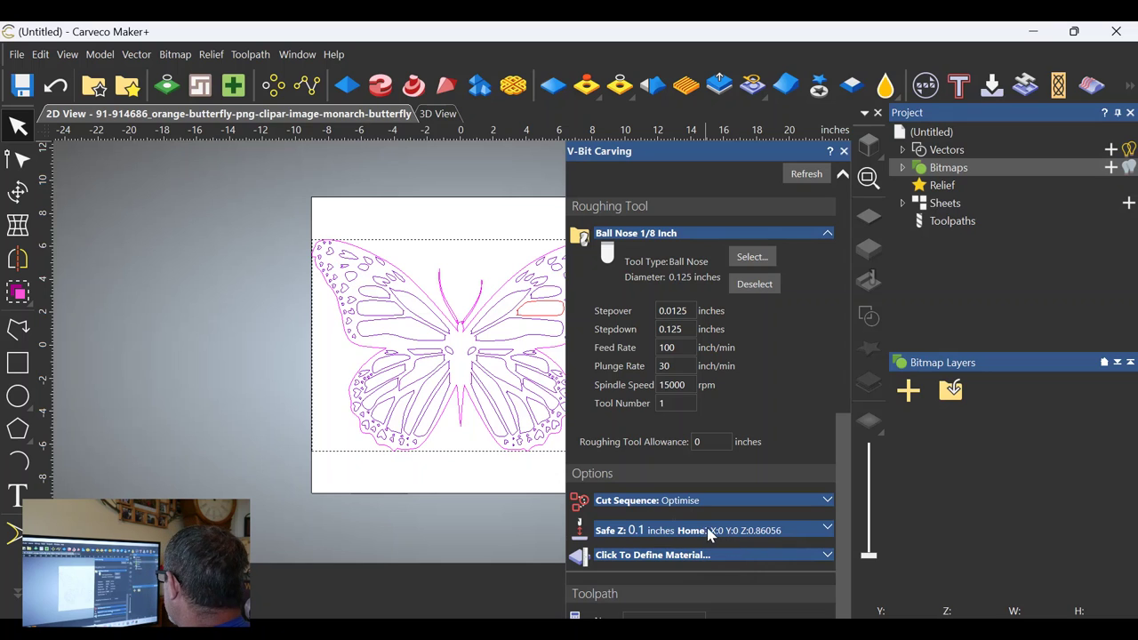
Define the material with a thickness of 0.75 inches
left_click(823, 559)
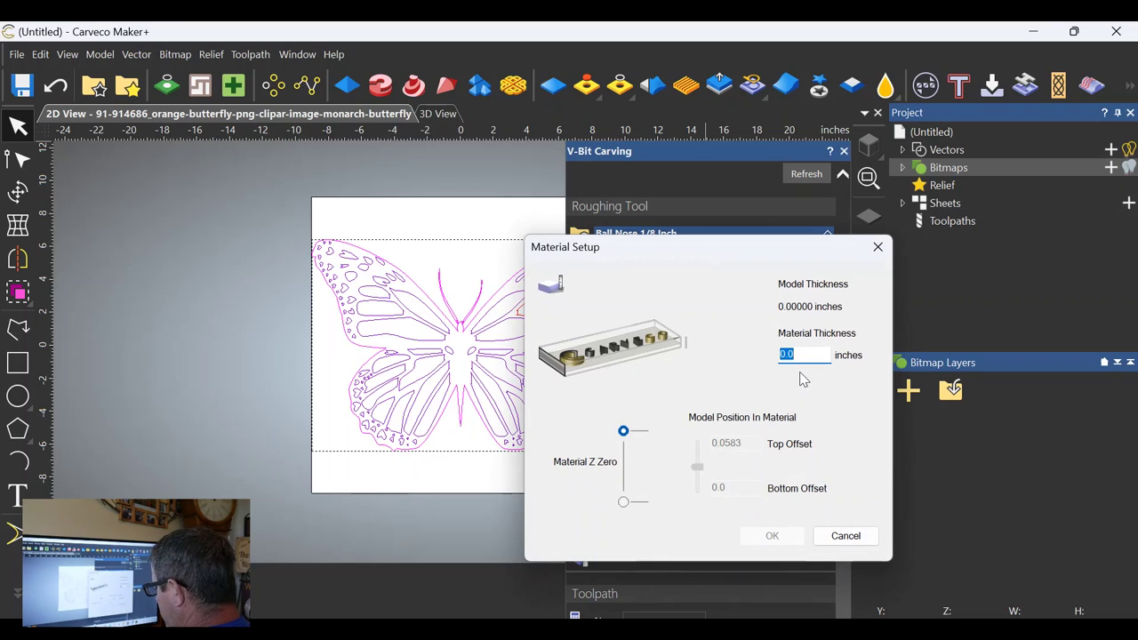
type(".75")
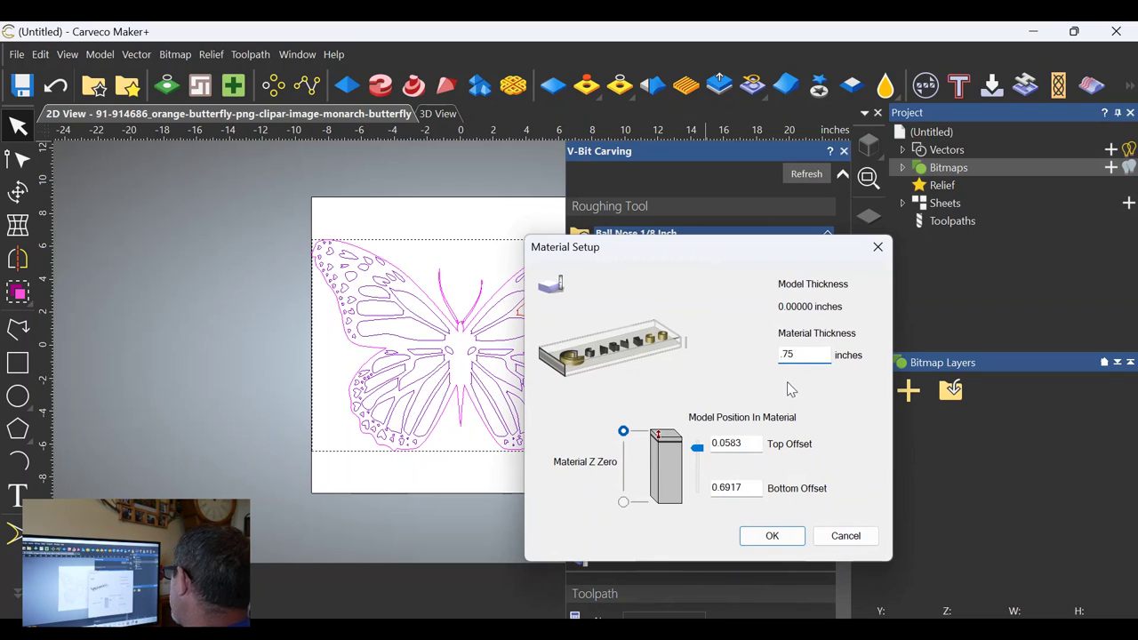
left_click(782, 542)
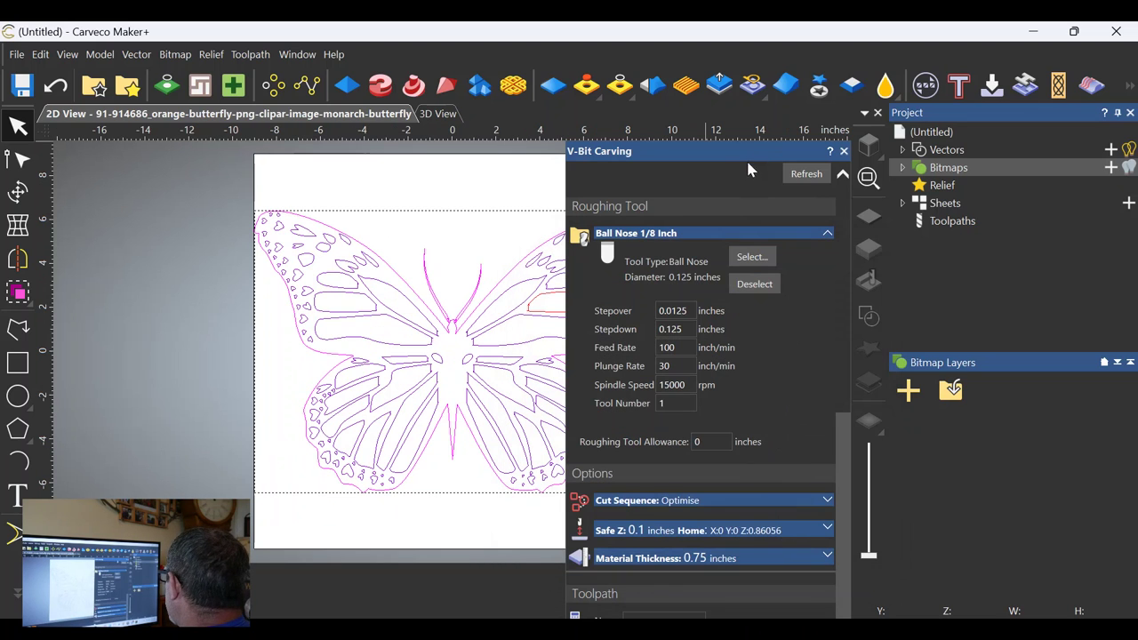
Calculate the V-bit carving toolpath for the whole butterfly and close its settings
left_click_drag(750, 161, 820, 109)
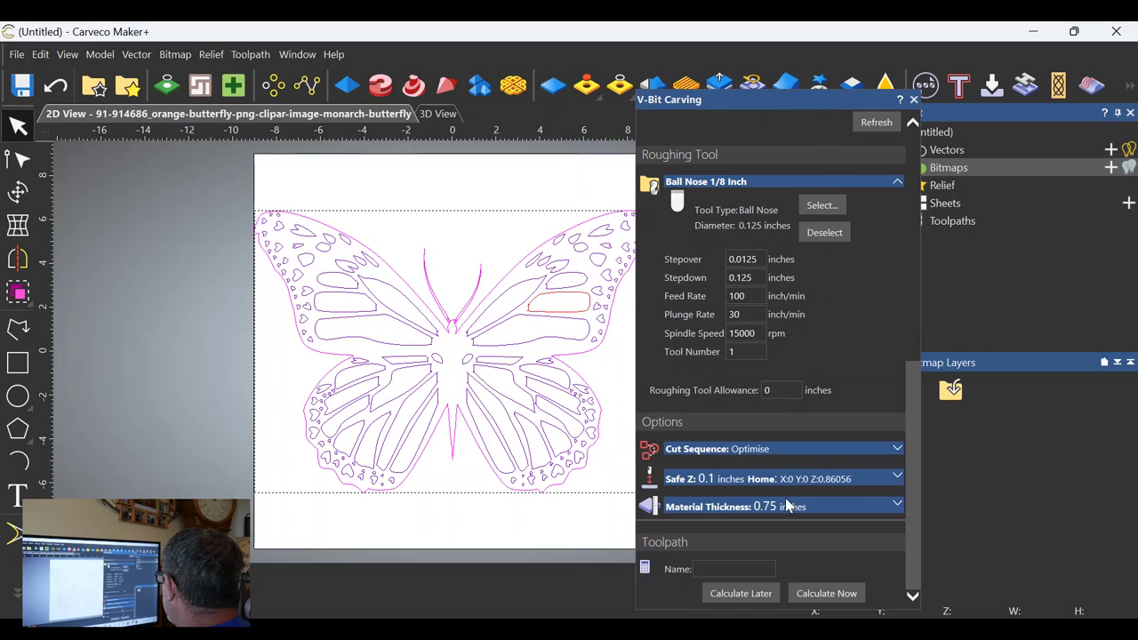
left_click(820, 595)
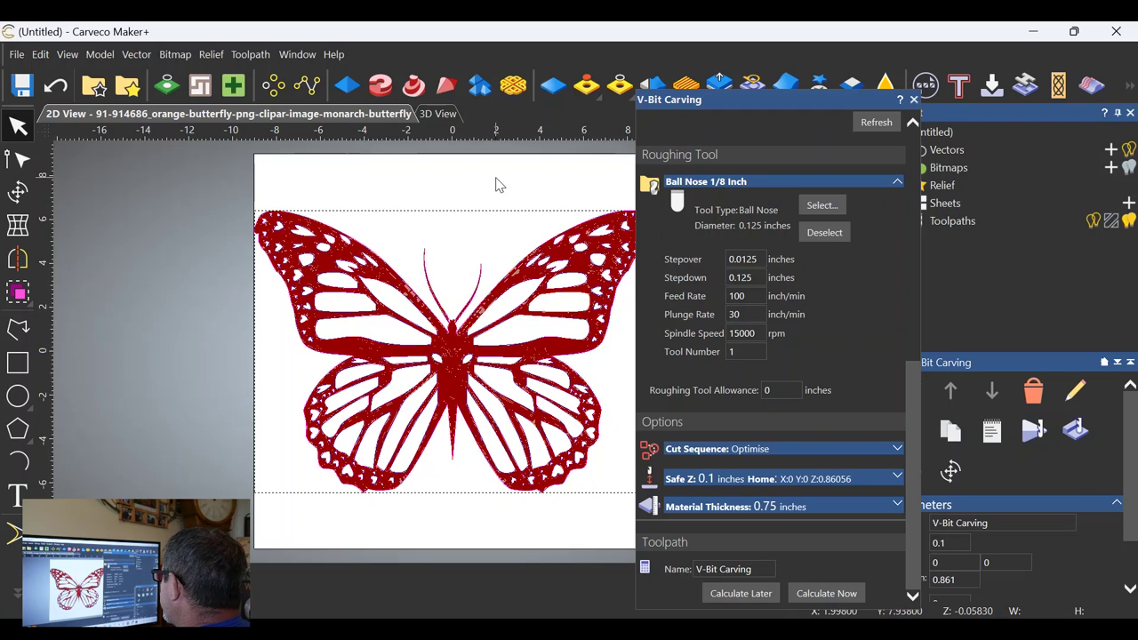
middle_click_drag(496, 185, 394, 183)
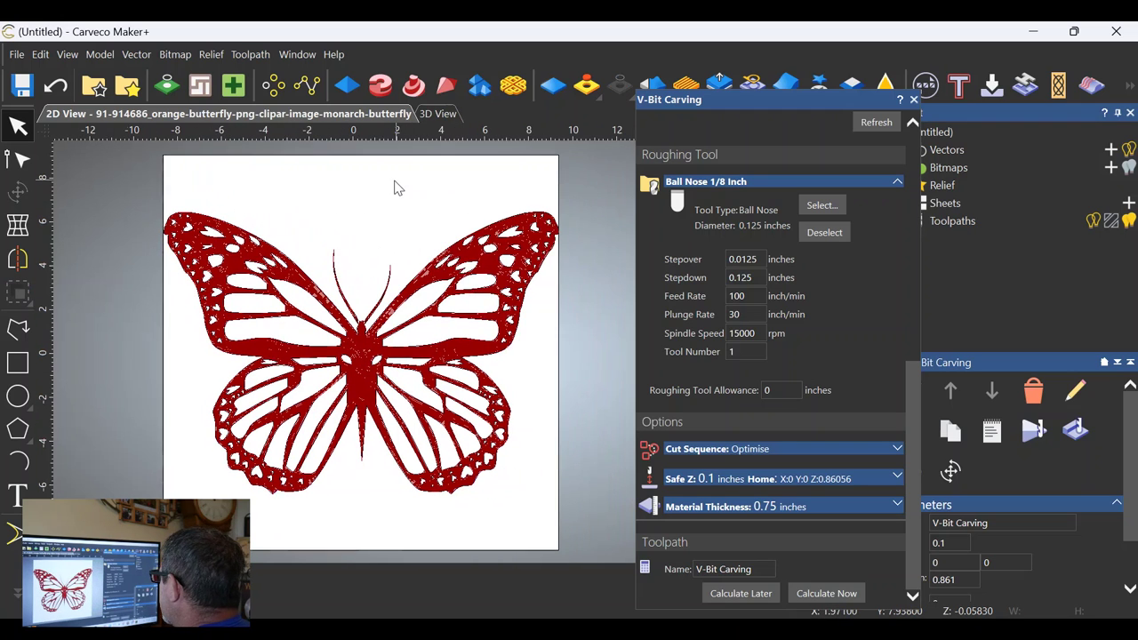
left_click(913, 99)
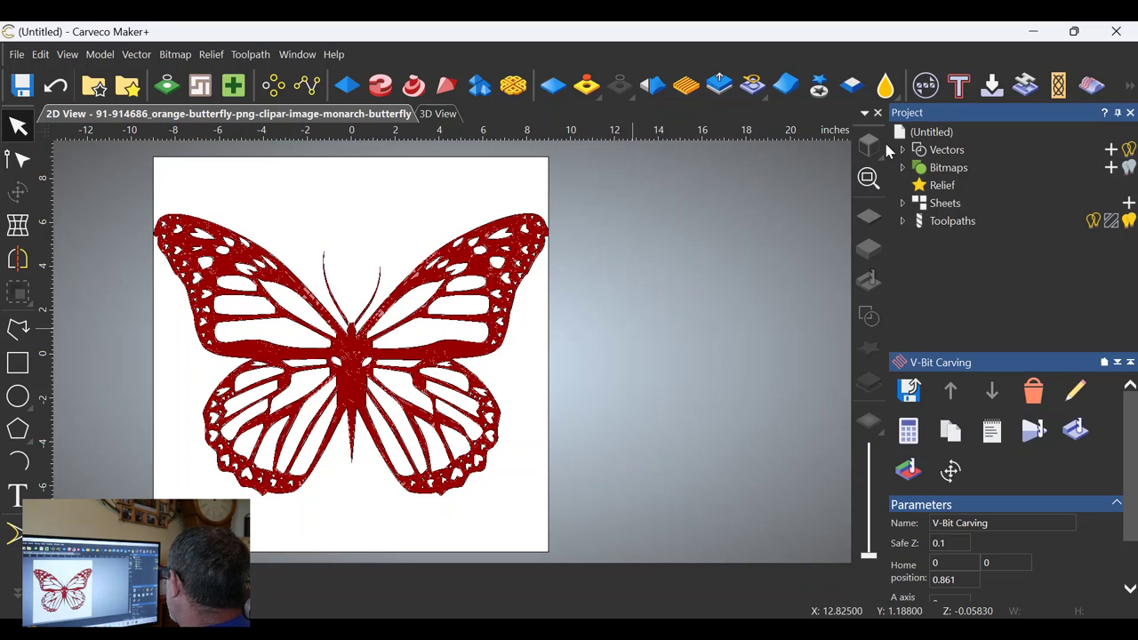
Hide the calculated toolpath in the 2D view and start another V-Bit Carving toolpath on only the grouped inner shapes
left_click(1093, 221)
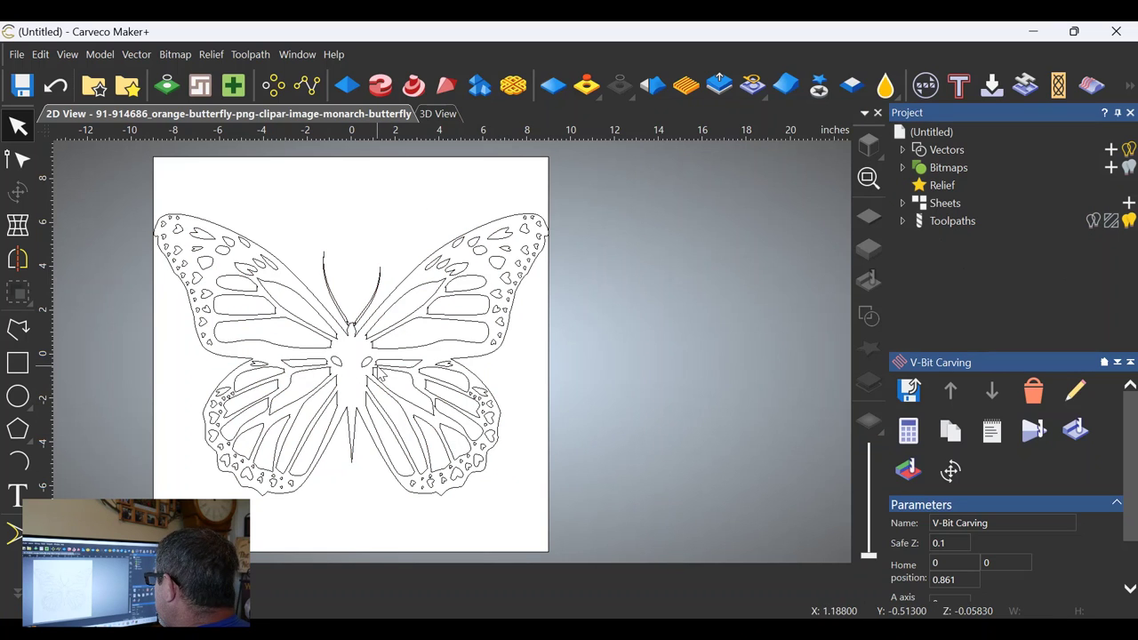
left_click(380, 372)
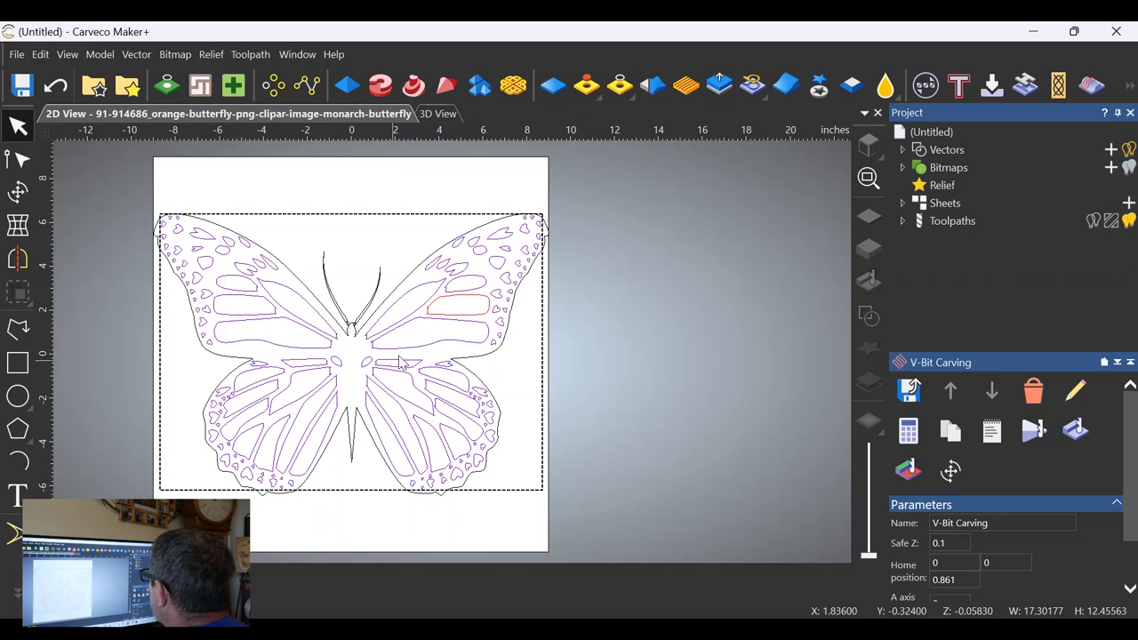
left_click(993, 86)
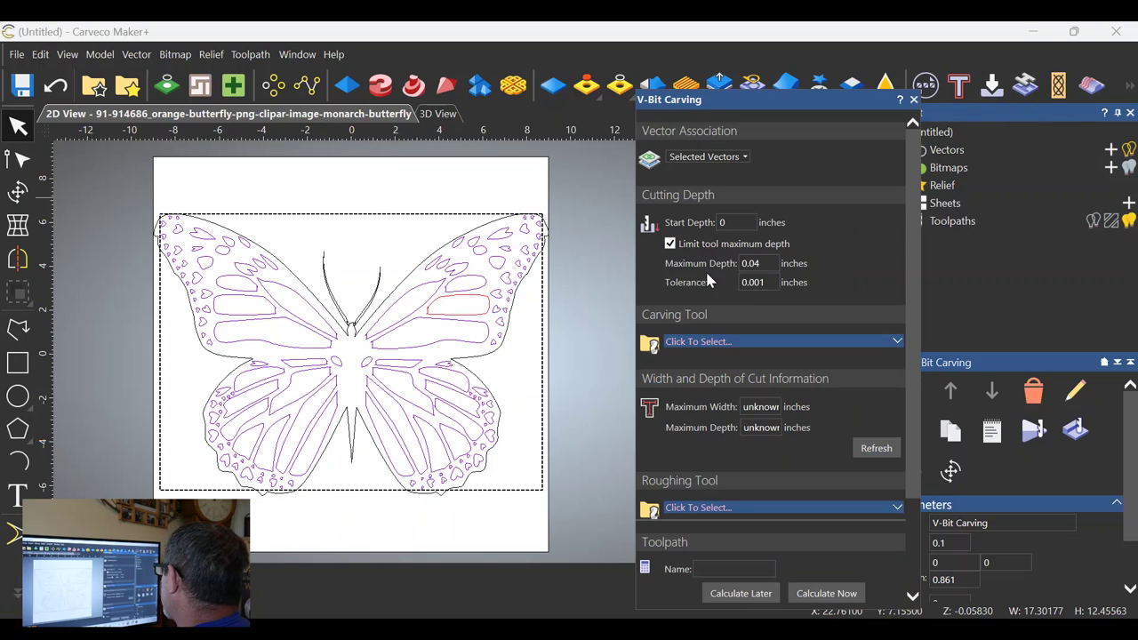
left_click(751, 263)
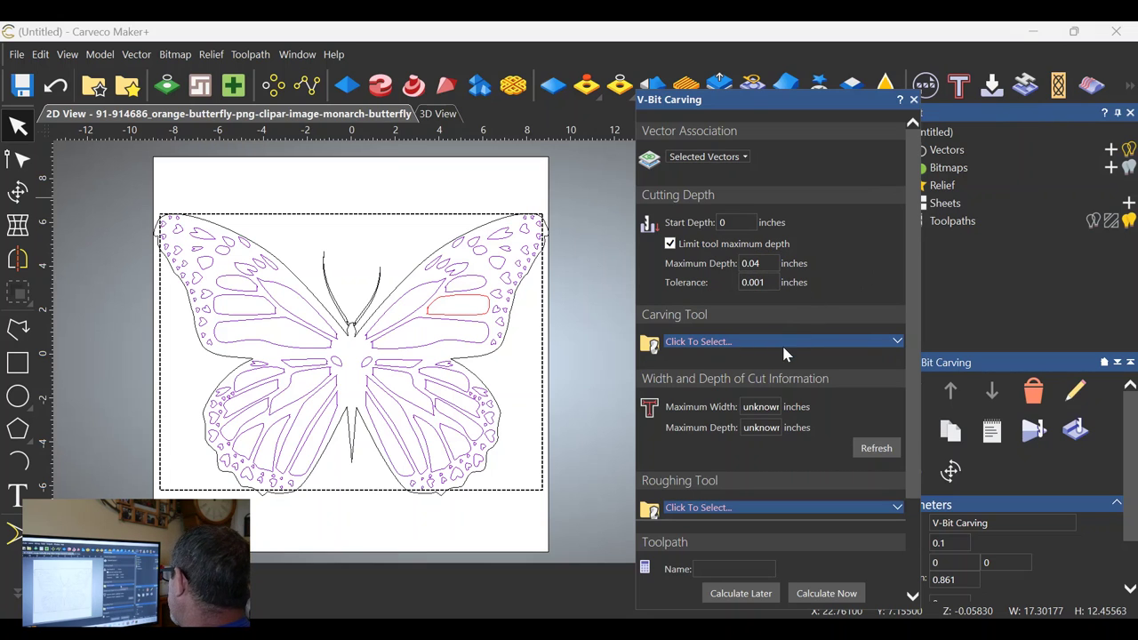
Choose the Small V-Bit 1/4 Inch 90 degree to carve the inner shapes and set its tool number to 3
left_click(725, 343)
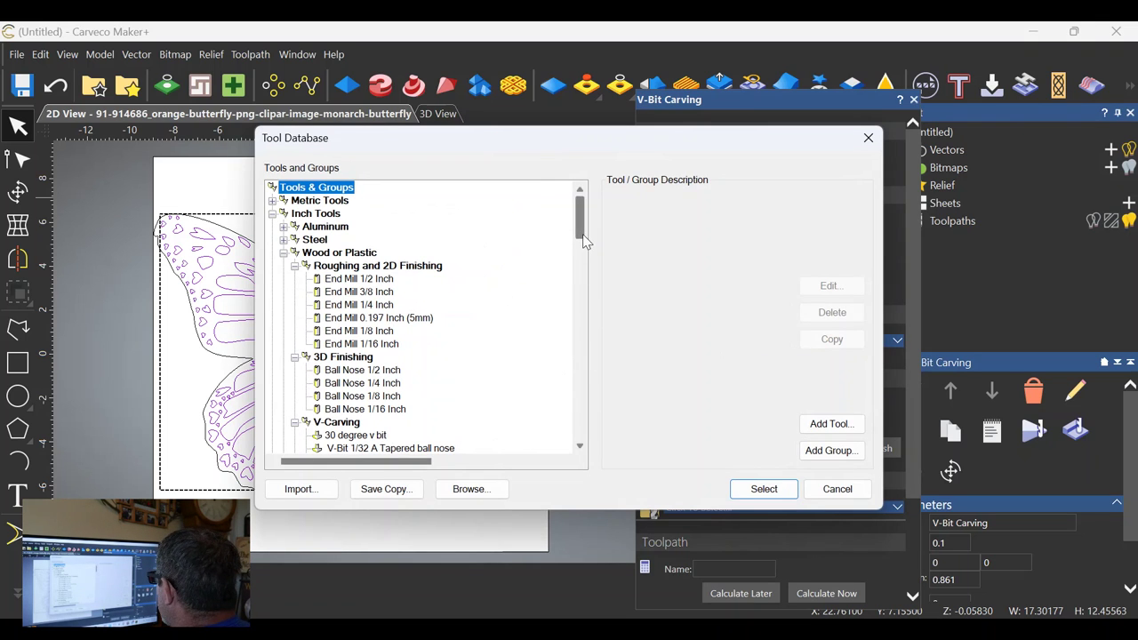
scroll(585, 253, "down", 3)
left_click(425, 331)
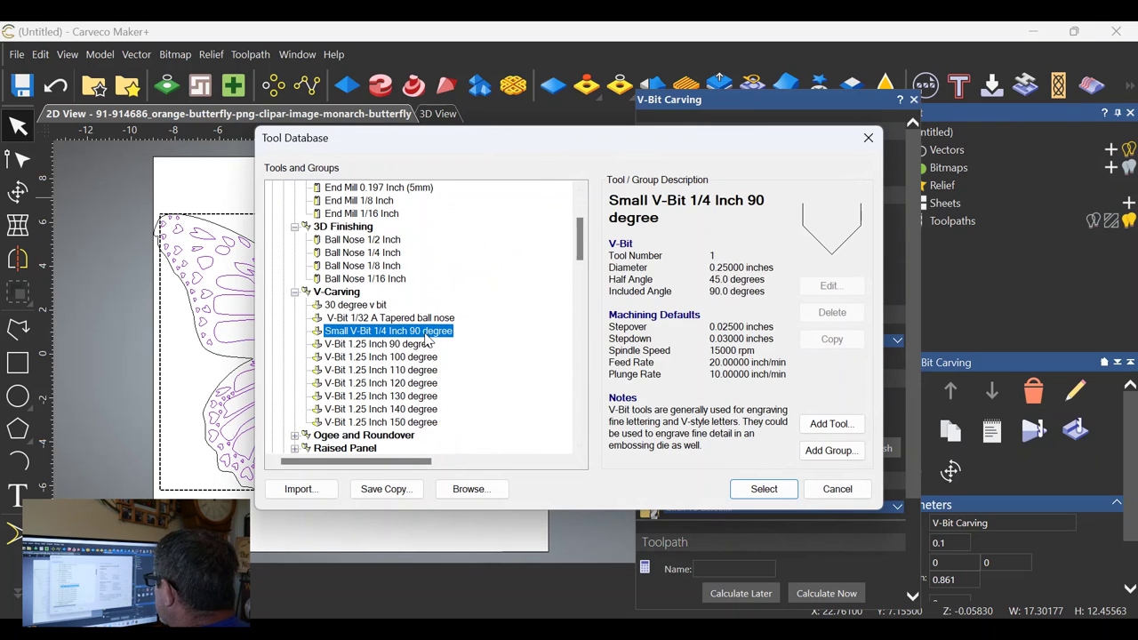
left_click(751, 488)
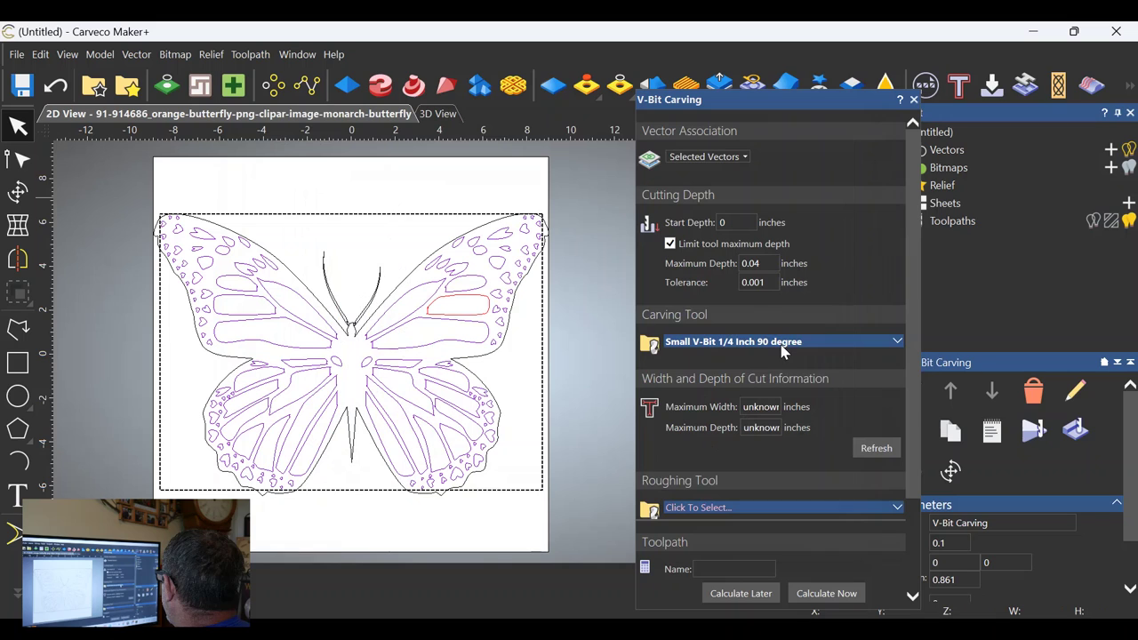
left_click(746, 345)
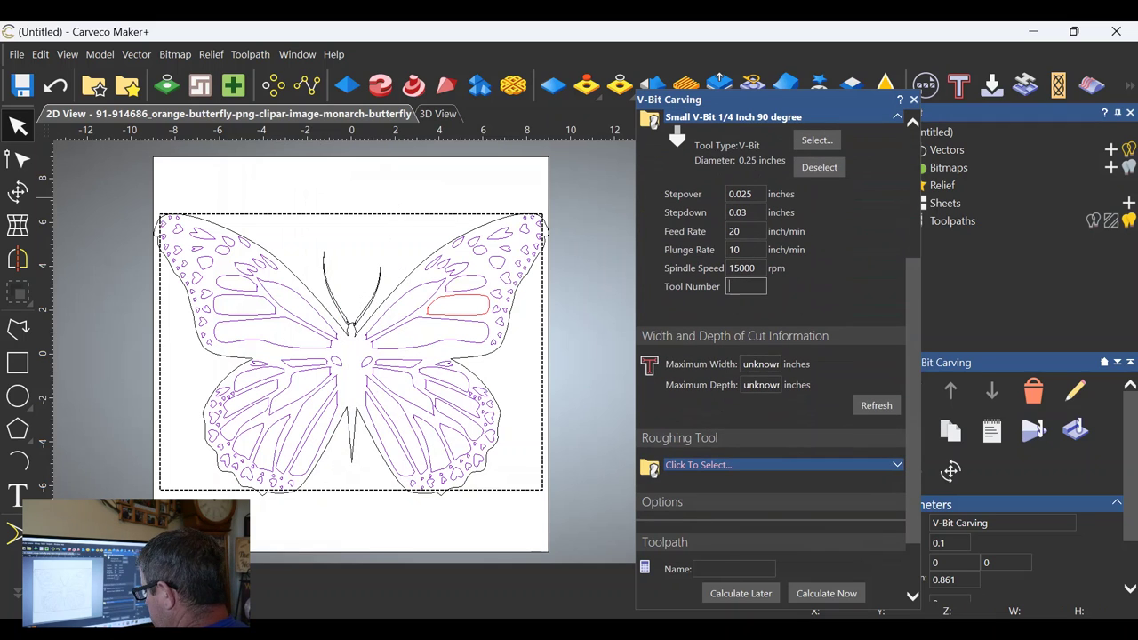
left_click(676, 502)
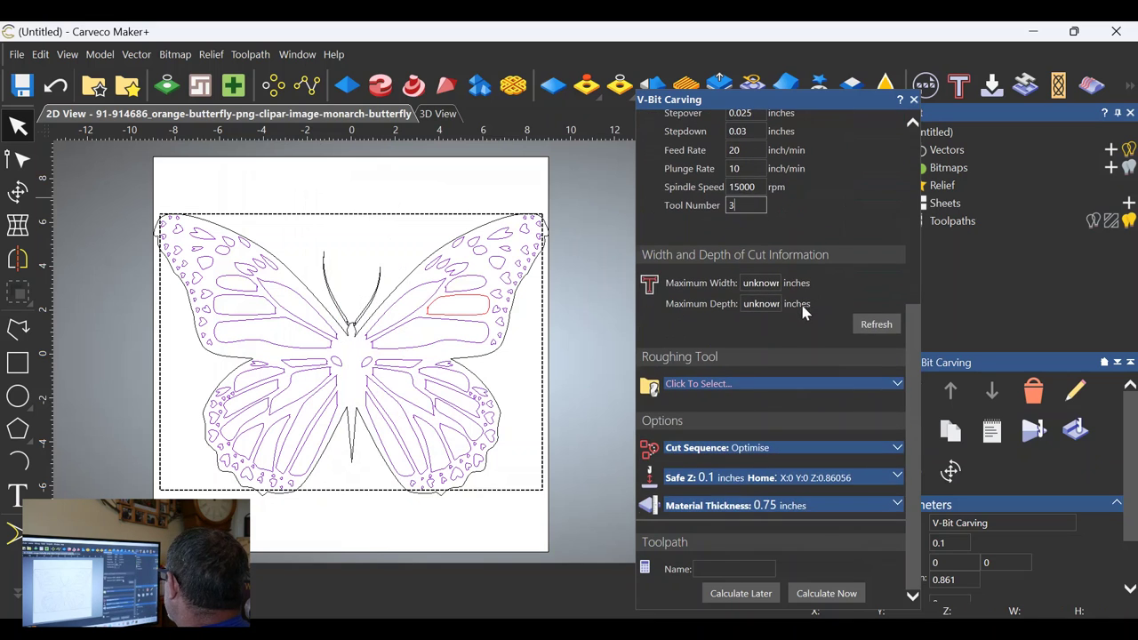
Choose the Ball Nose 1/8 Inch as the inner shapes' roughing tool and set its tool number to 3
left_click(745, 382)
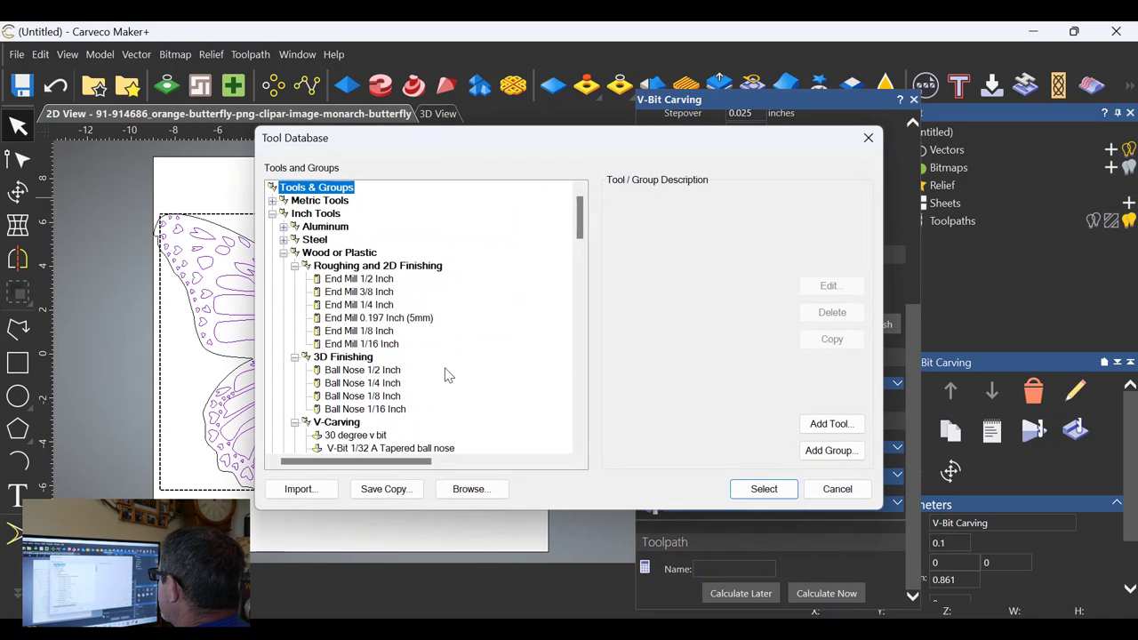
left_click(377, 397)
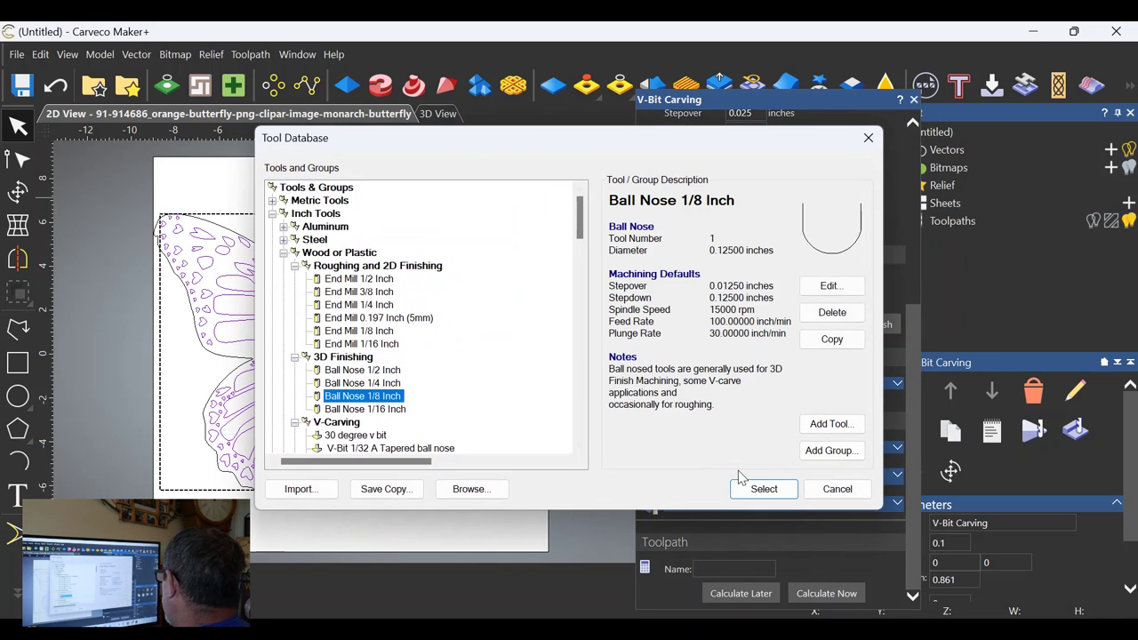
left_click(763, 489)
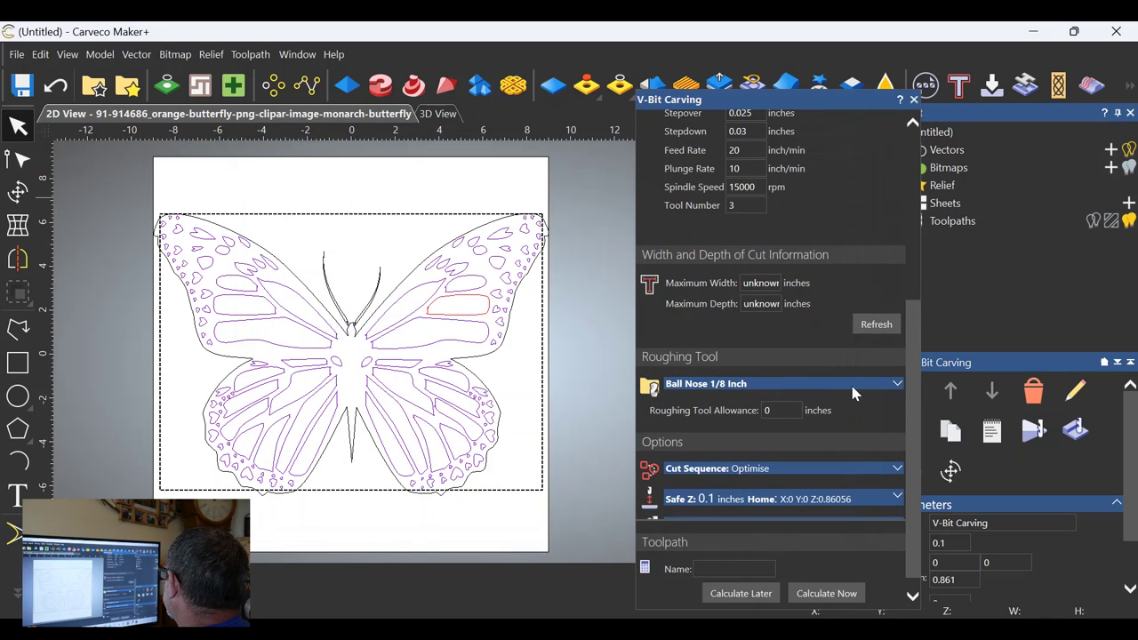
left_click(873, 389)
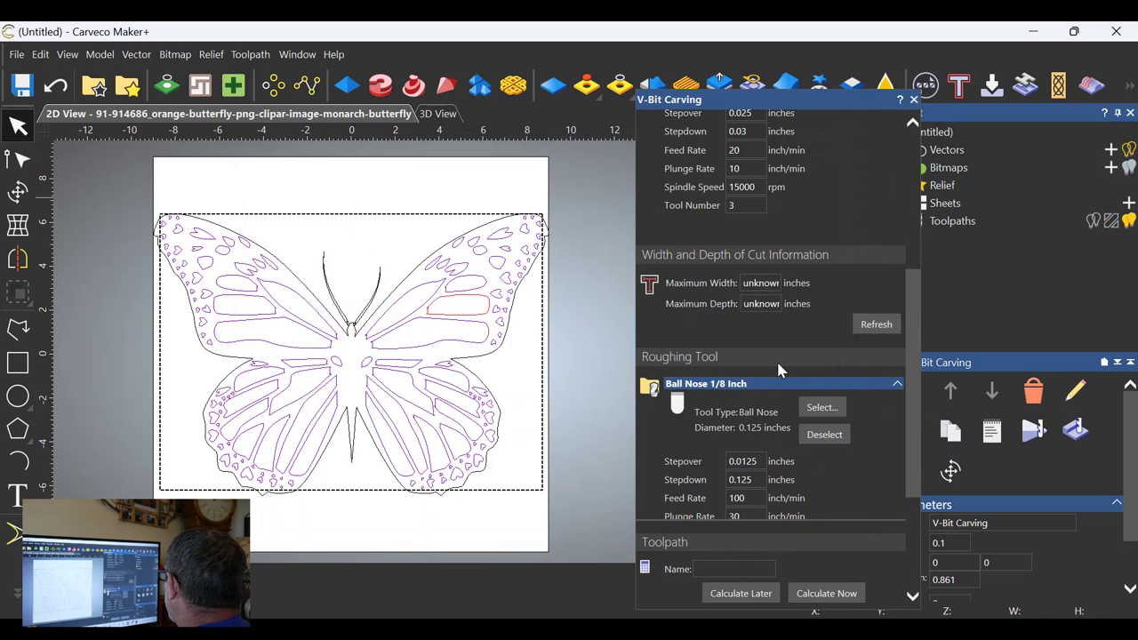
scroll(770, 356, "down", 3)
left_click(733, 405)
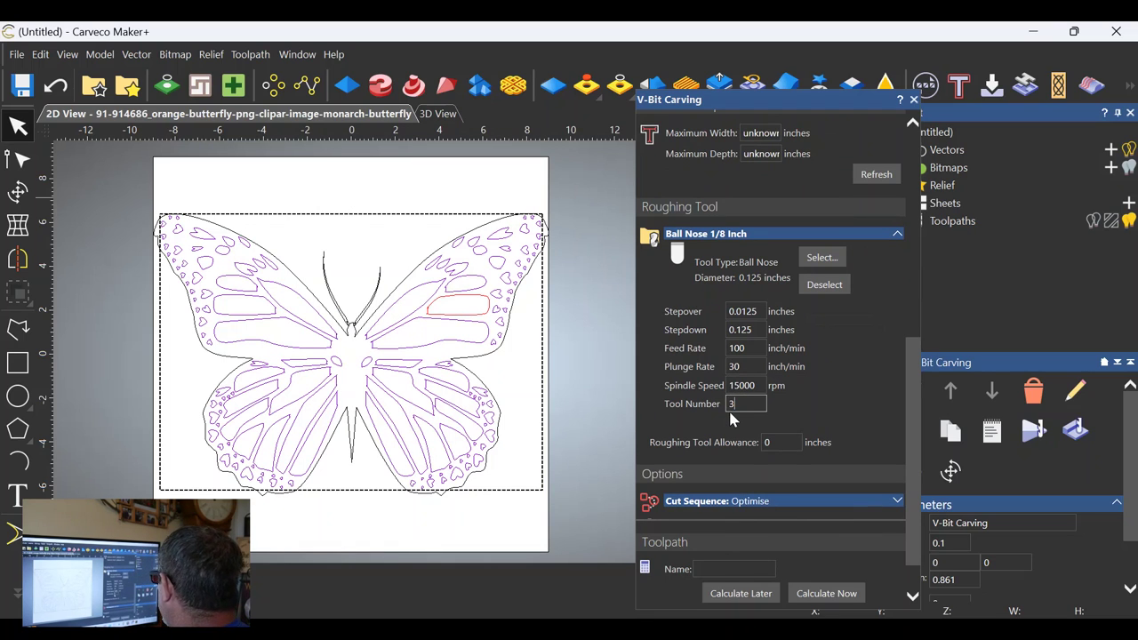
Set the Small V-Bit's tool number to 4, calculate the inner shapes' V-bit carving toolpath and close its settings
scroll(728, 408, "up", 6)
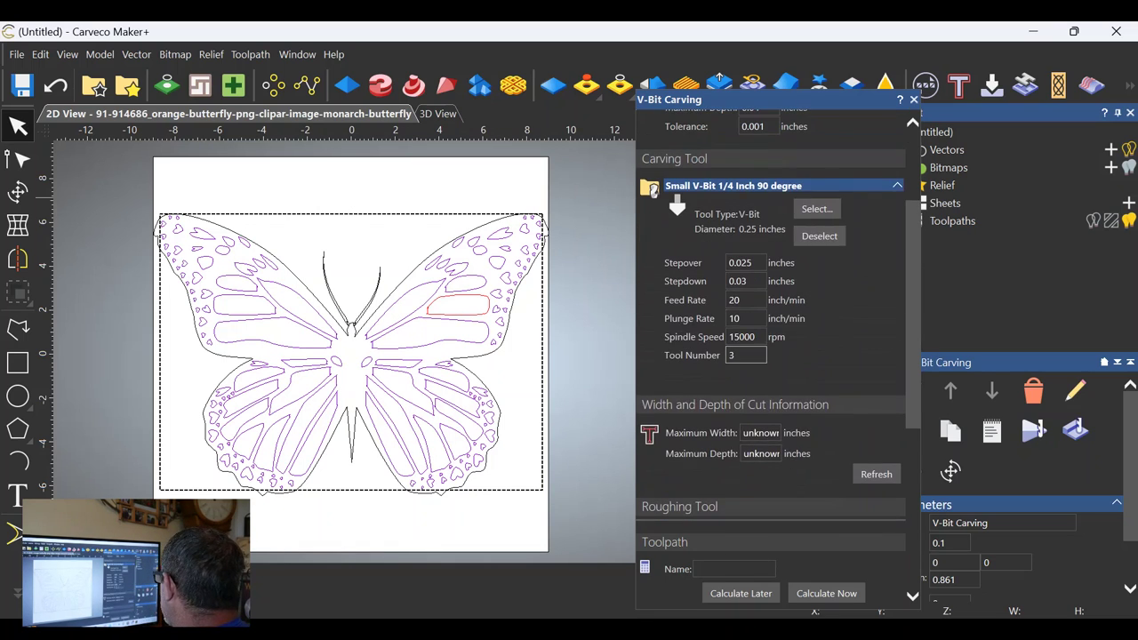
left_click(730, 356)
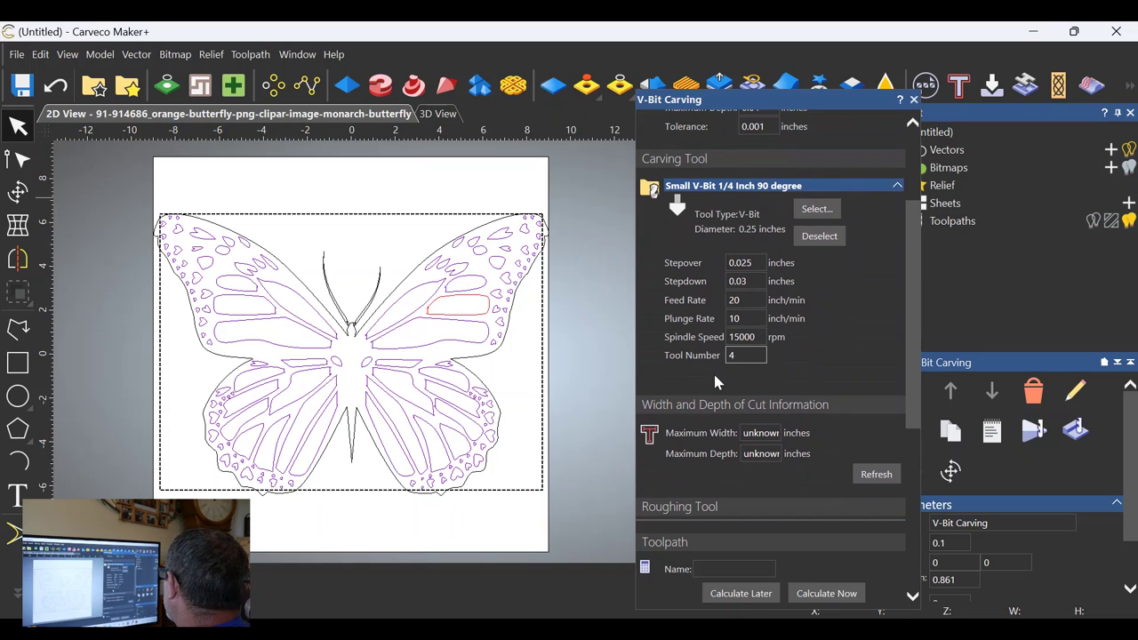
scroll(794, 318, "down", 7)
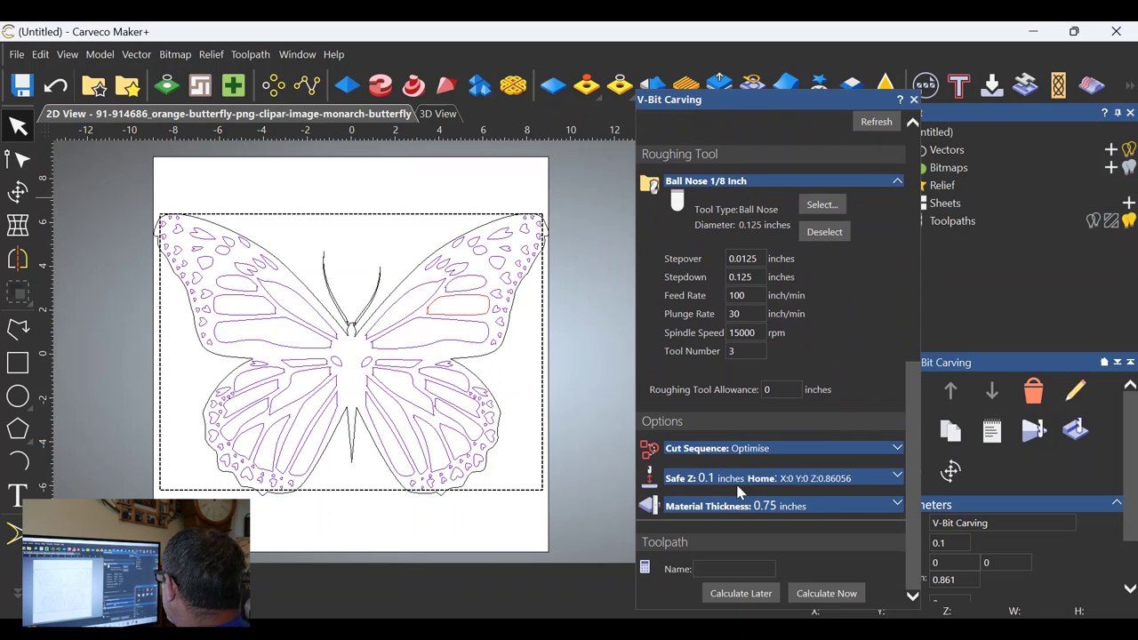
left_click(828, 594)
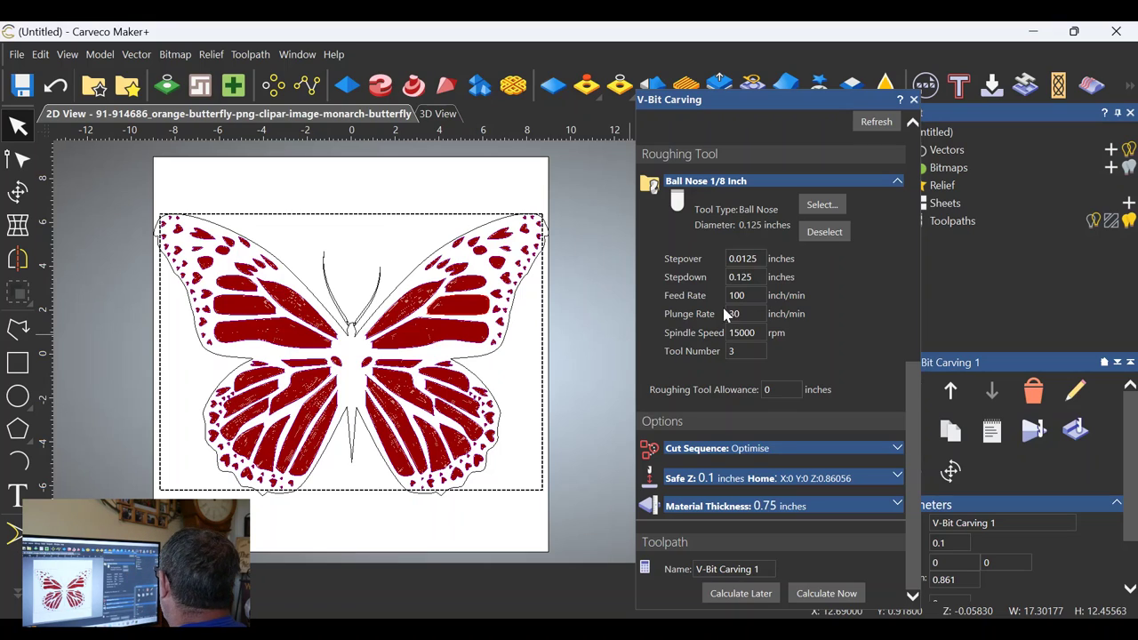
left_click(913, 99)
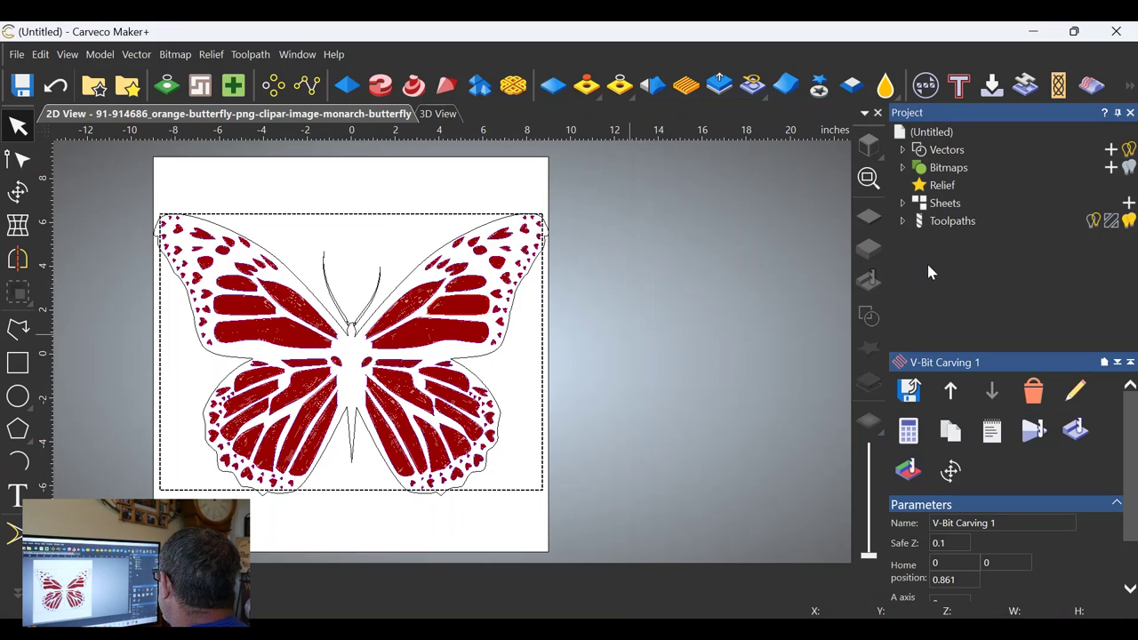
Expand the list of toolpaths and start saving them, with the option to save toolpaths to separate files enabled
left_click(902, 221)
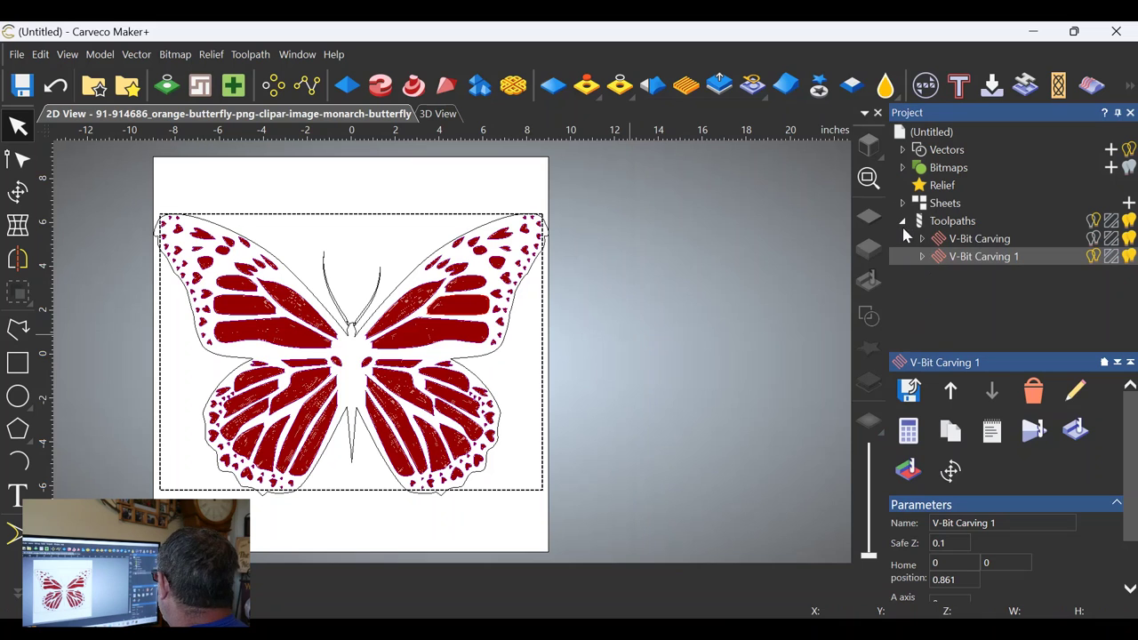
left_click(910, 391)
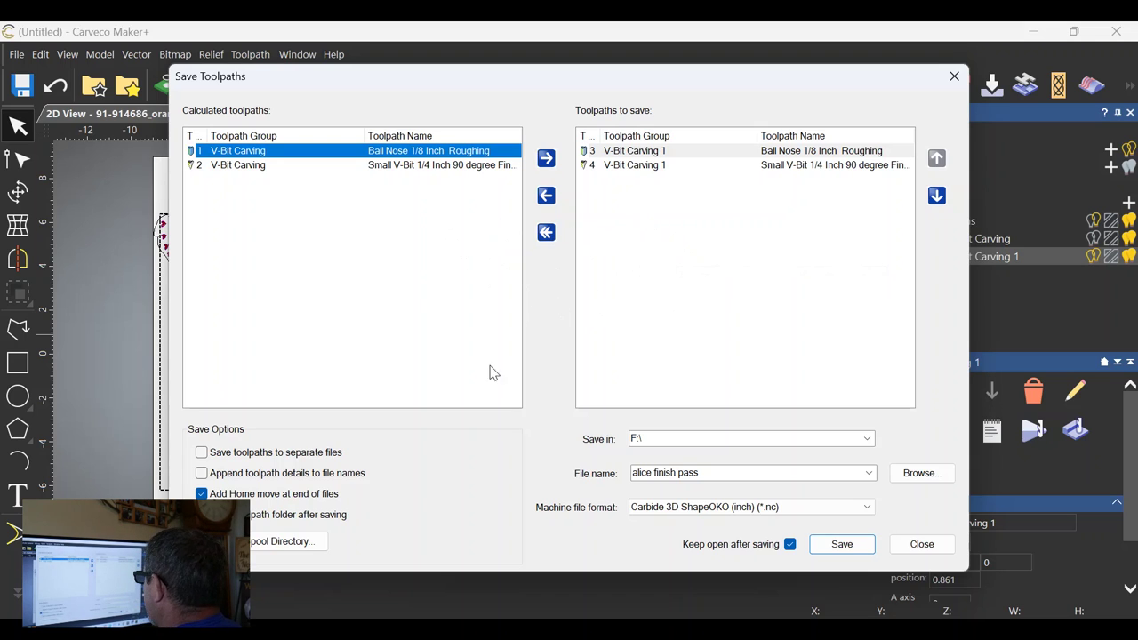
left_click(202, 452)
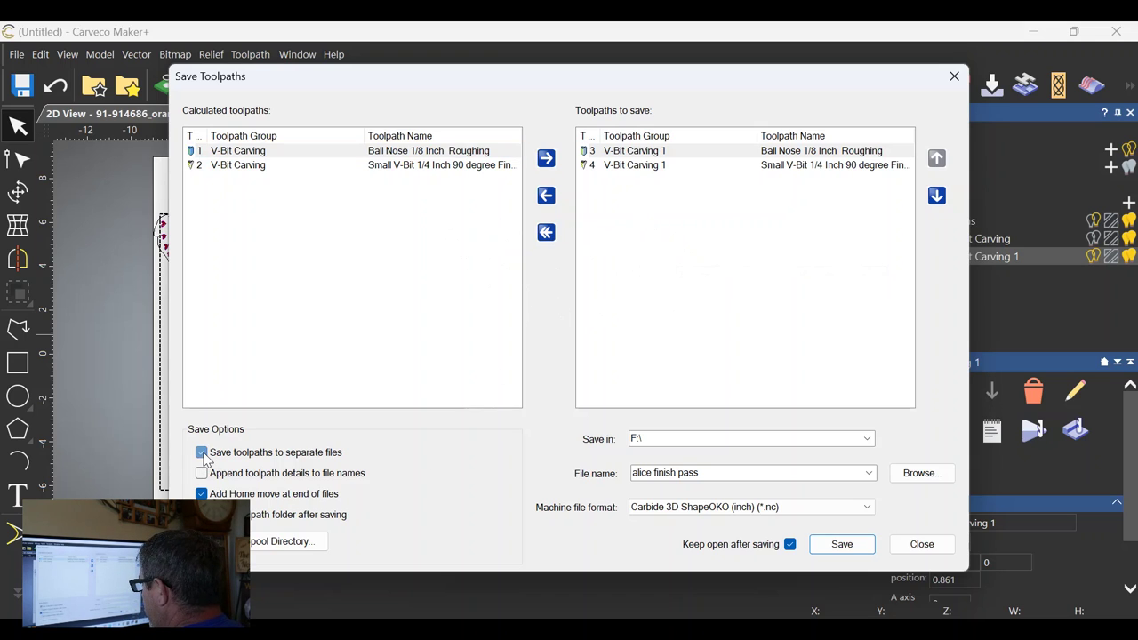